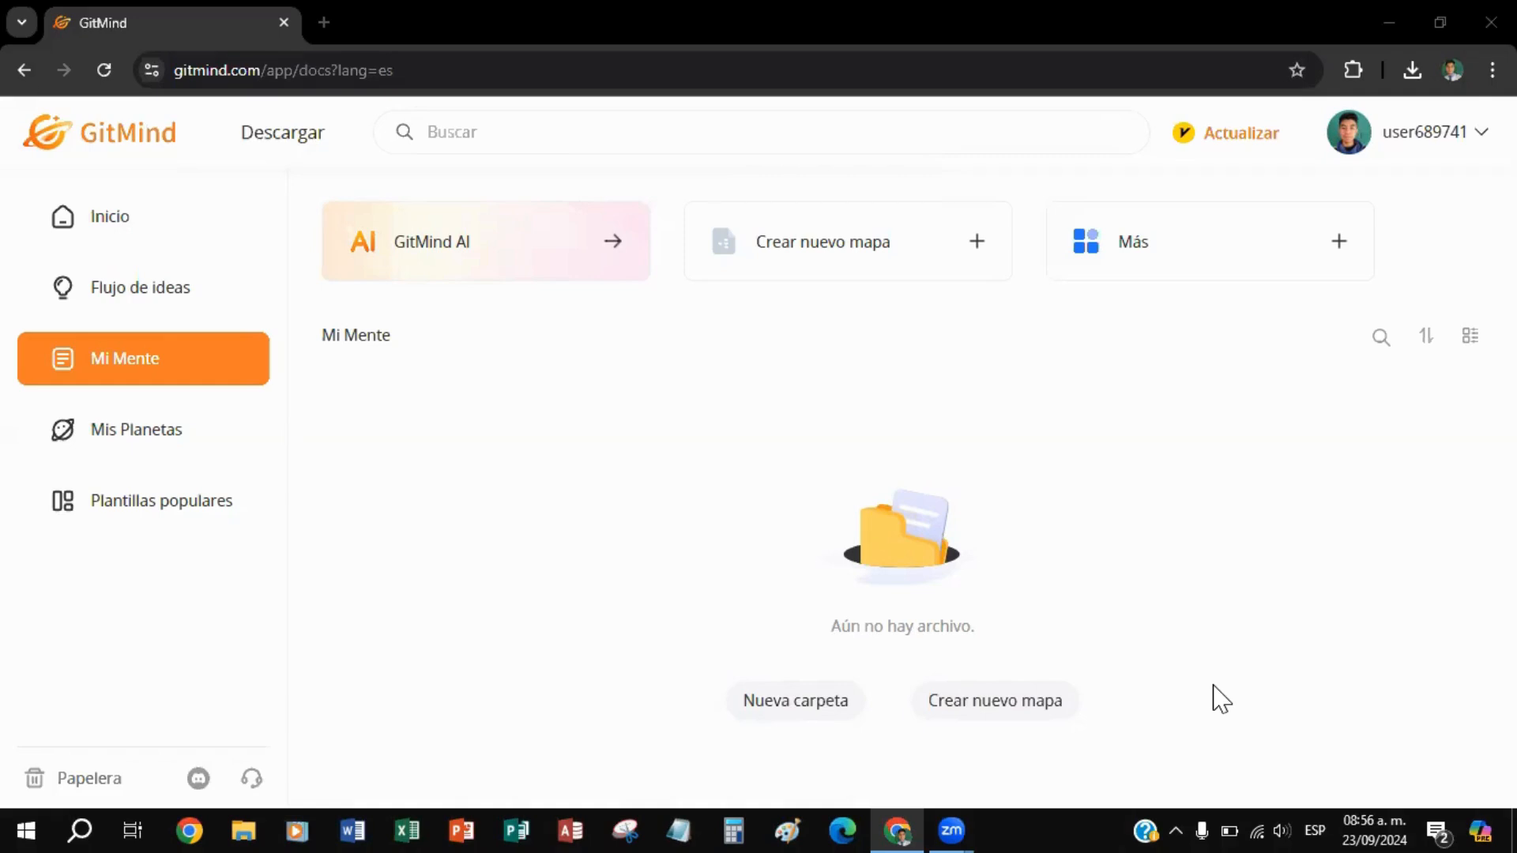
Look through the Inicio, Flujo de ideas, Mi Mente, Mis Planetas and Plantillas populares sections, ending back in Mi Mente.
click(63, 212)
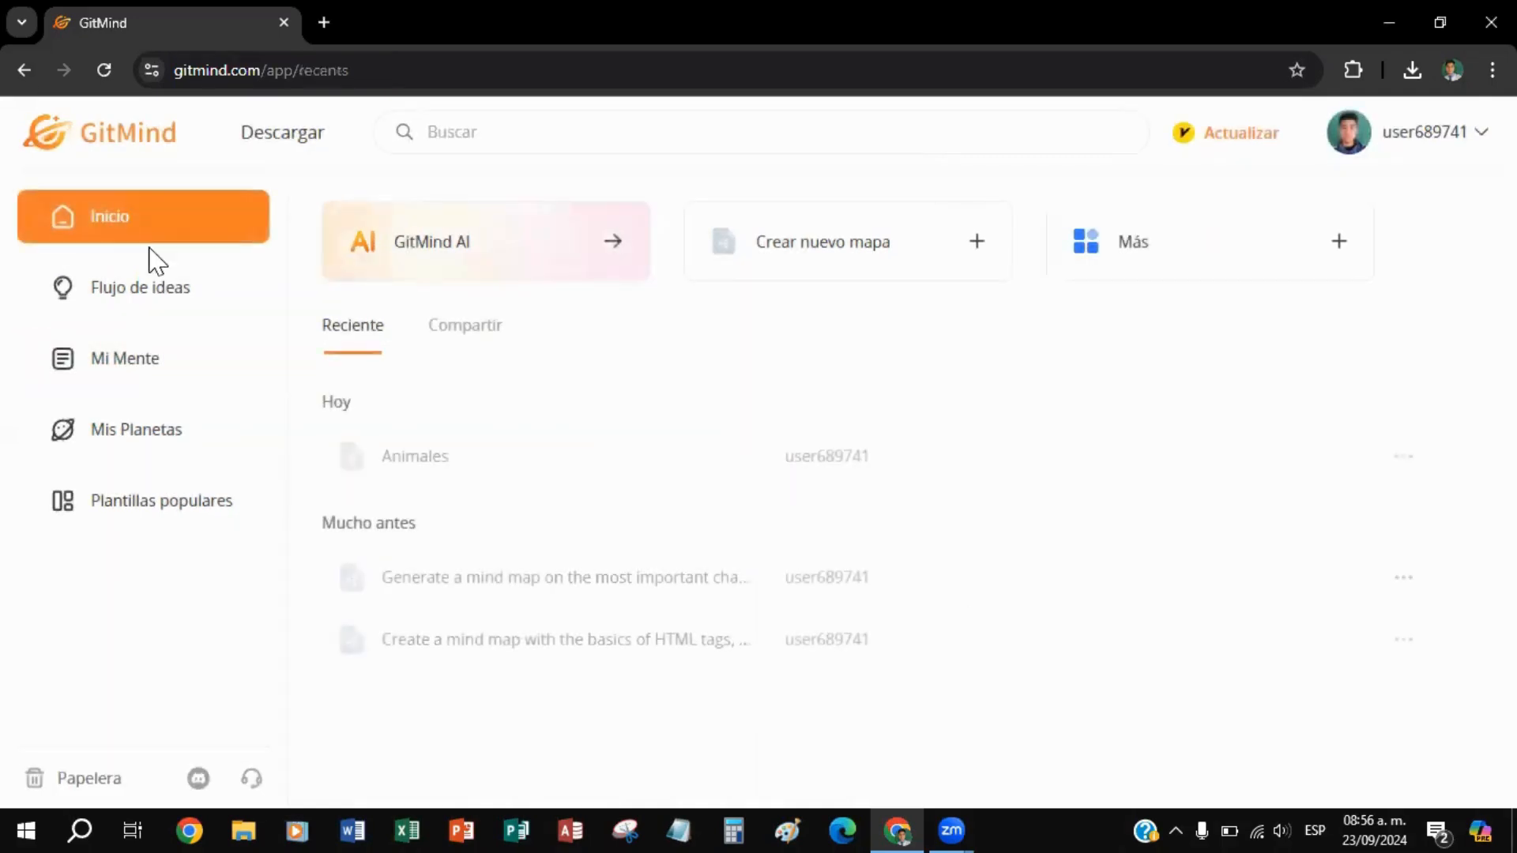
click(160, 296)
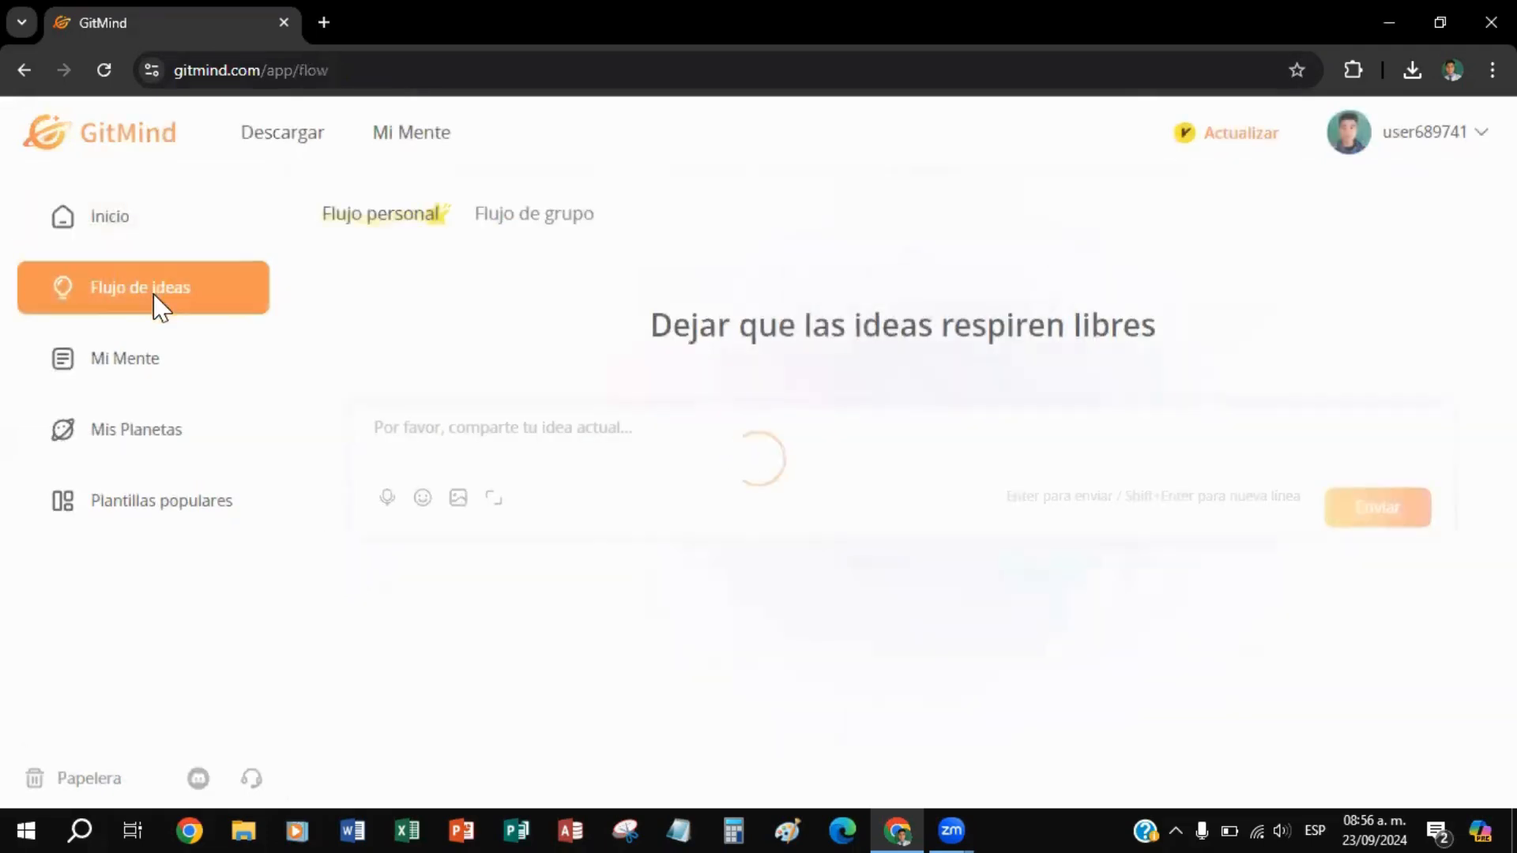
click(157, 369)
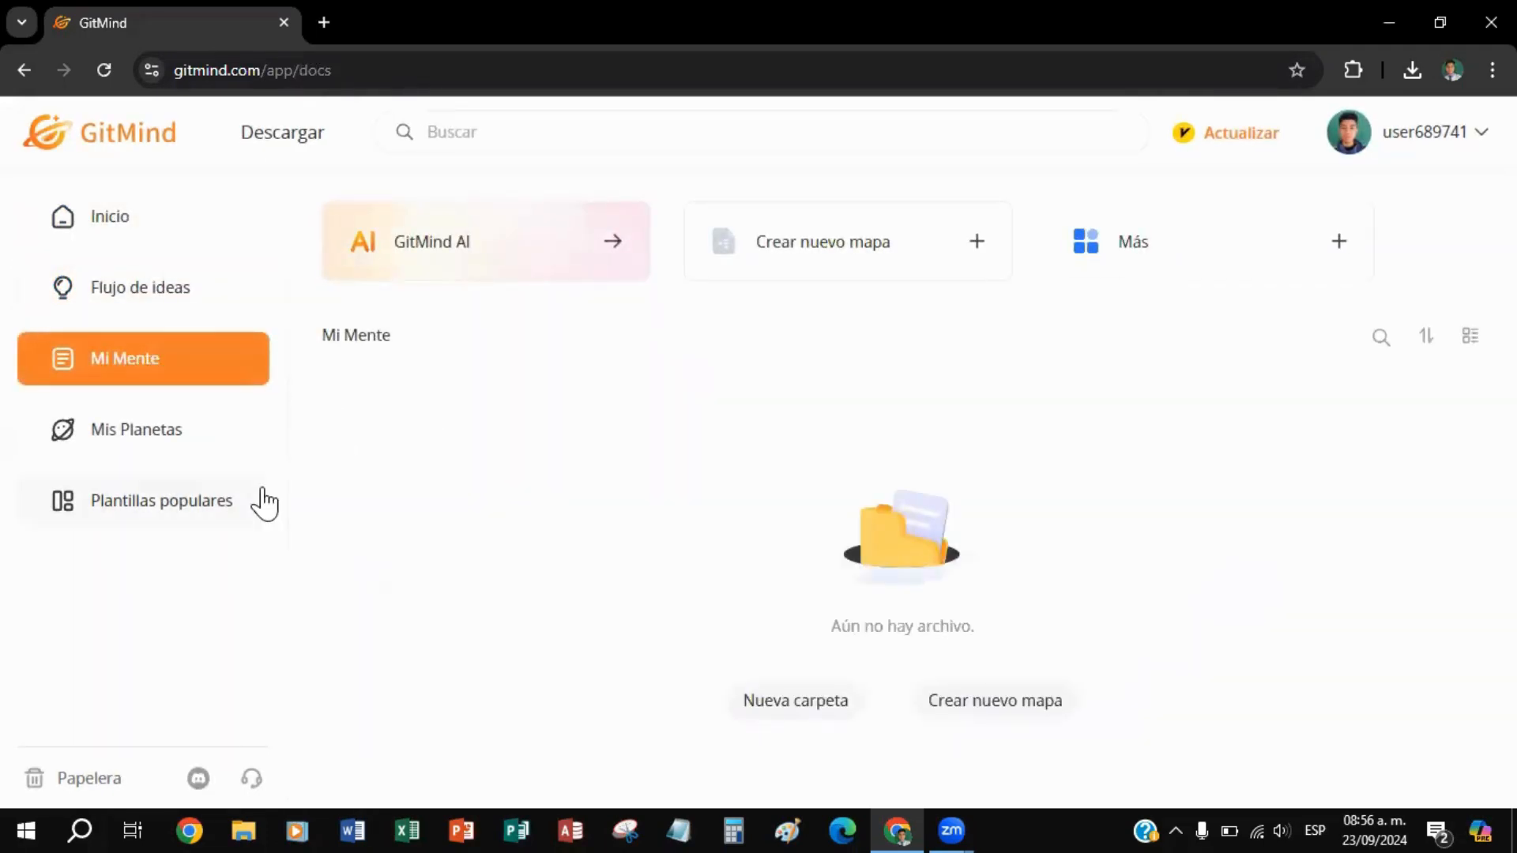
click(146, 438)
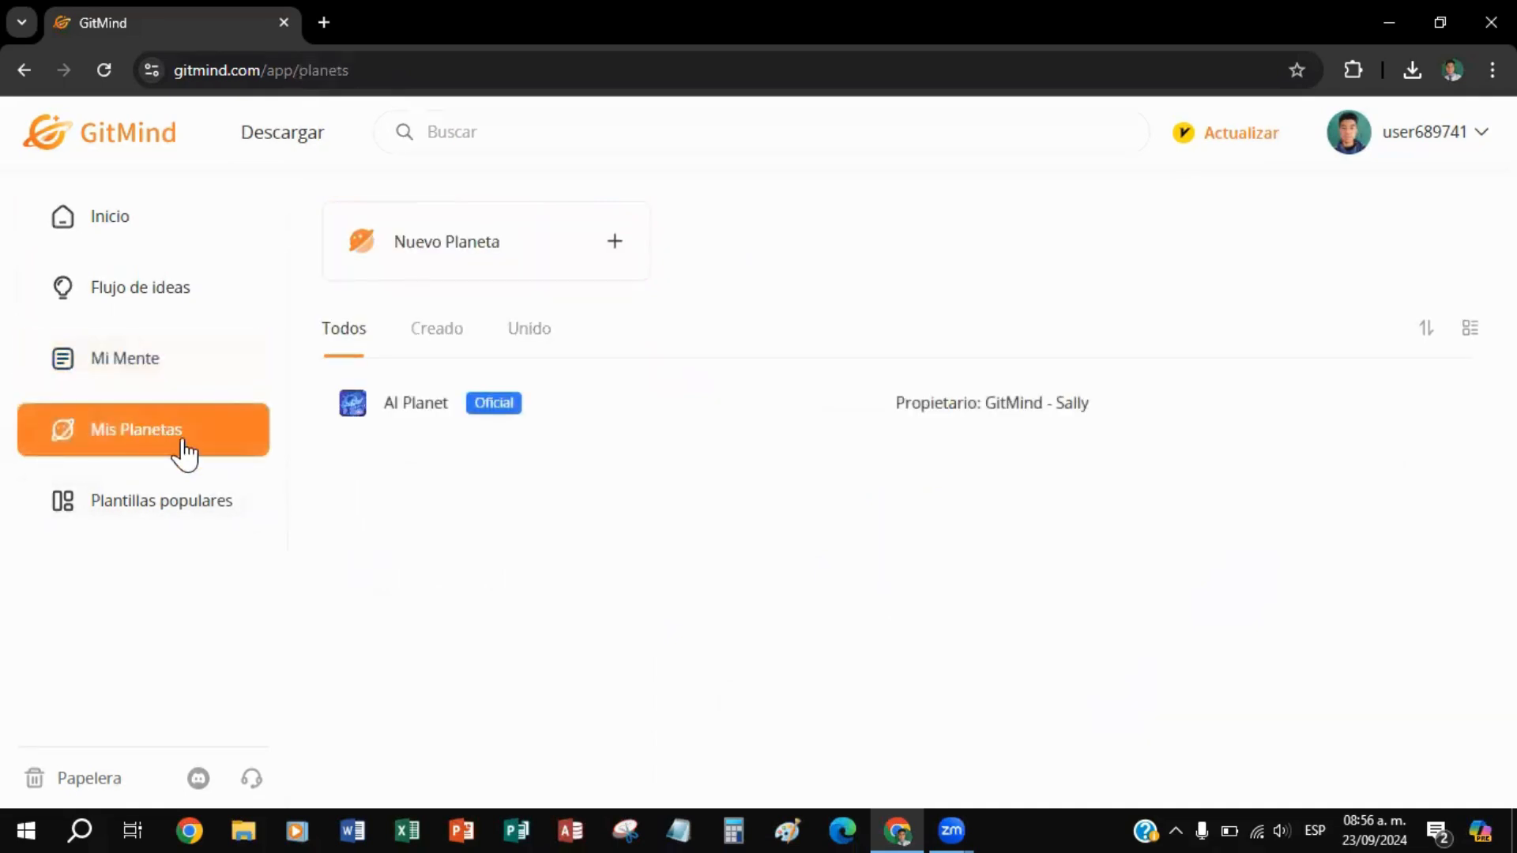
click(136, 513)
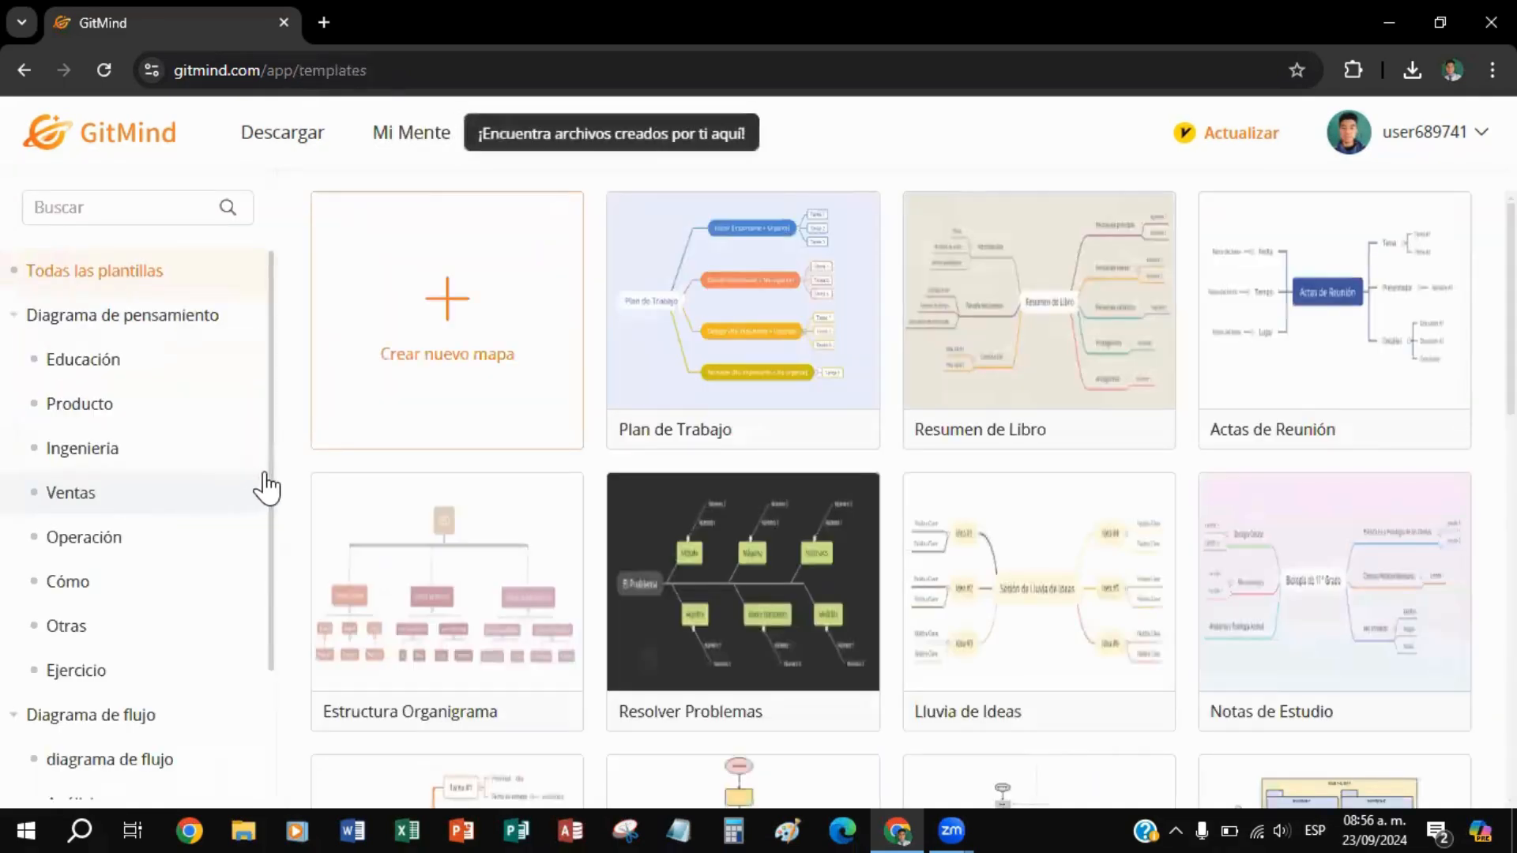
click(24, 69)
mouse_move(620, 385)
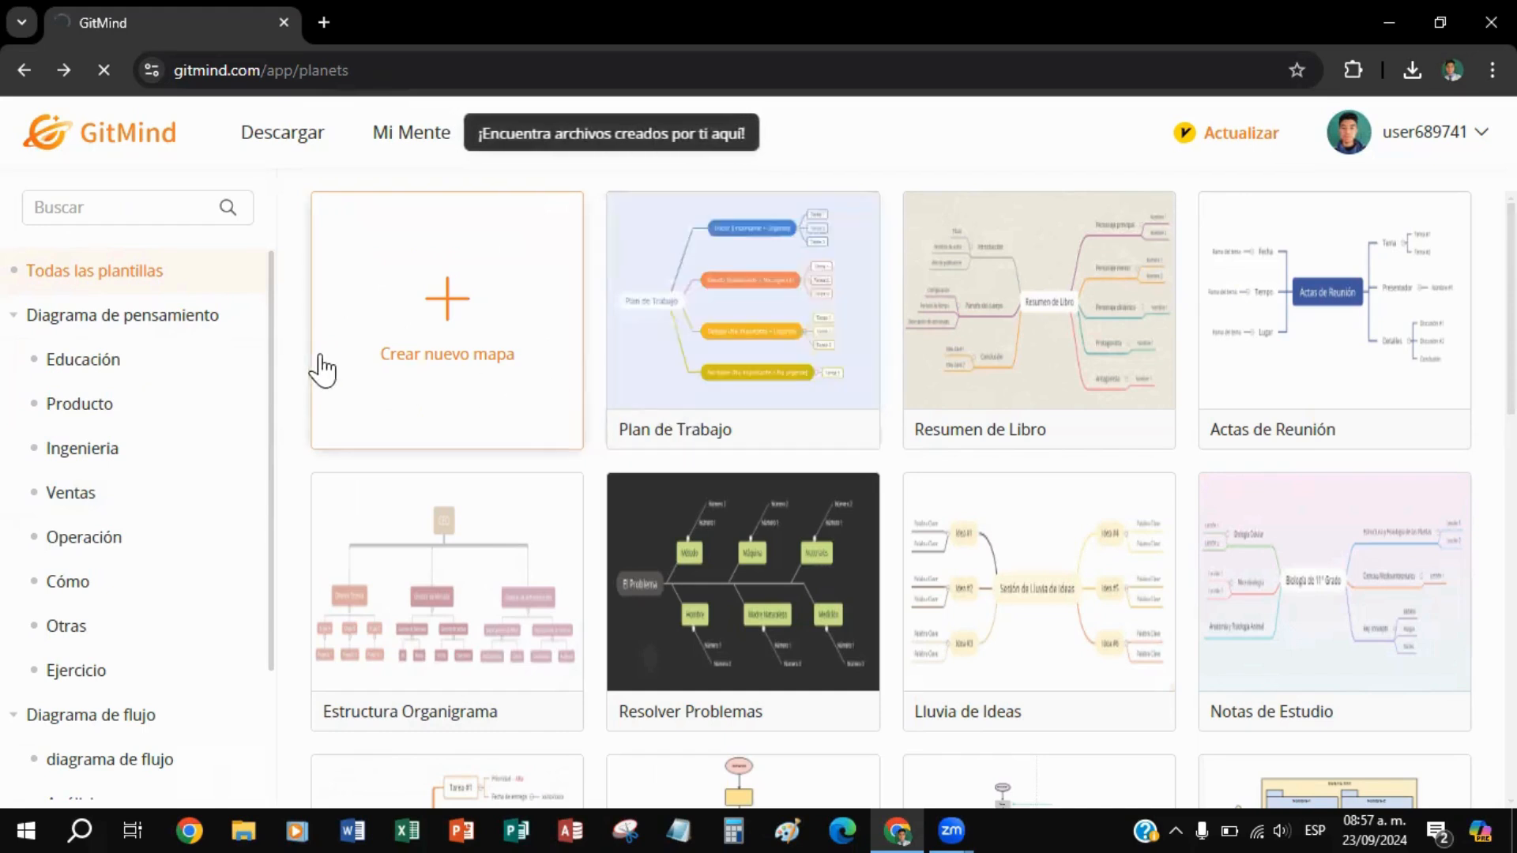
click(54, 140)
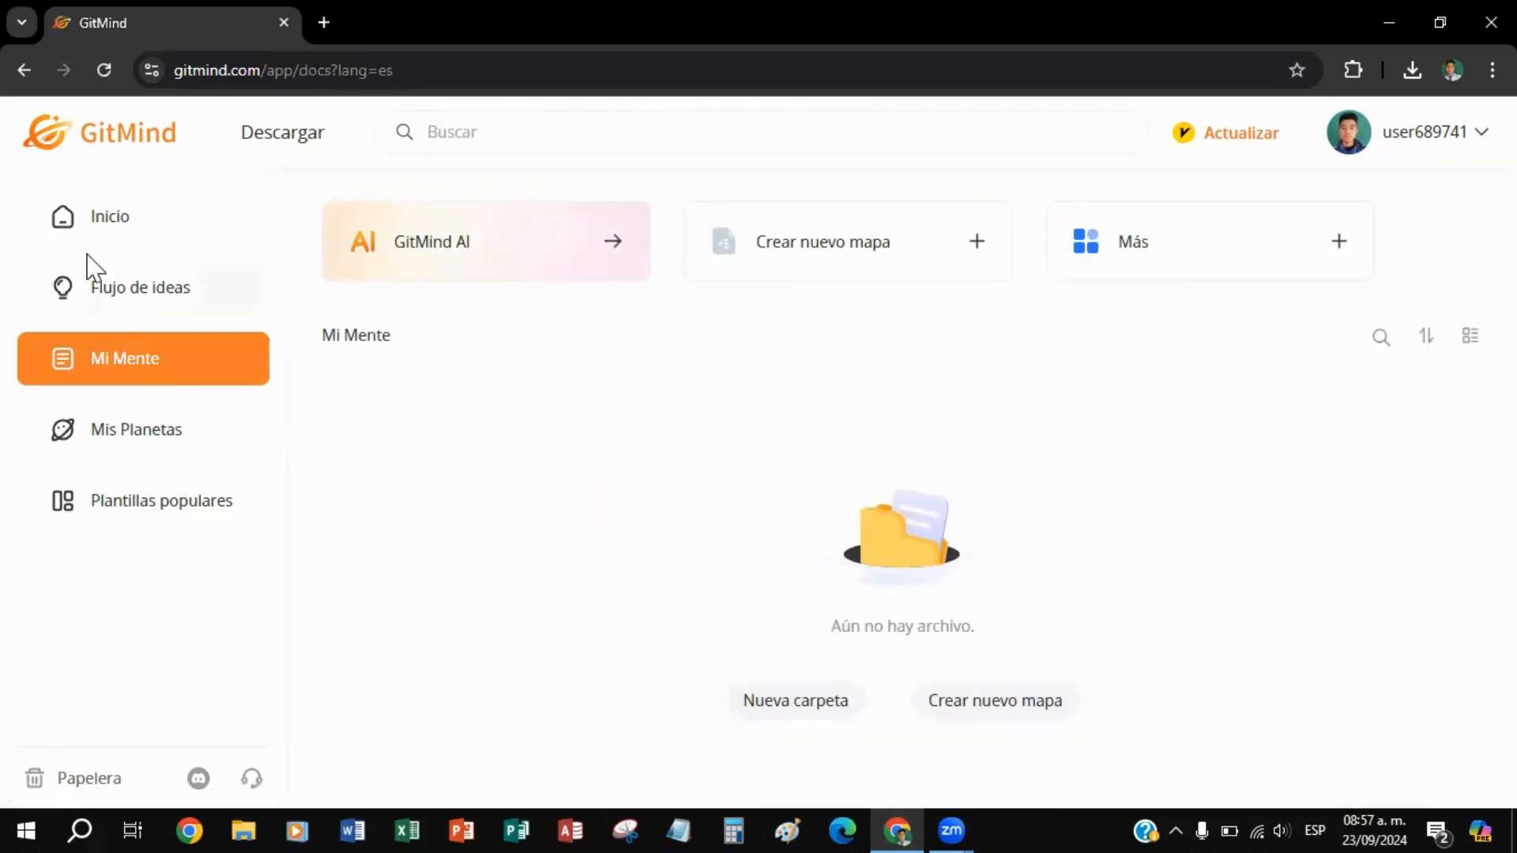
click(165, 371)
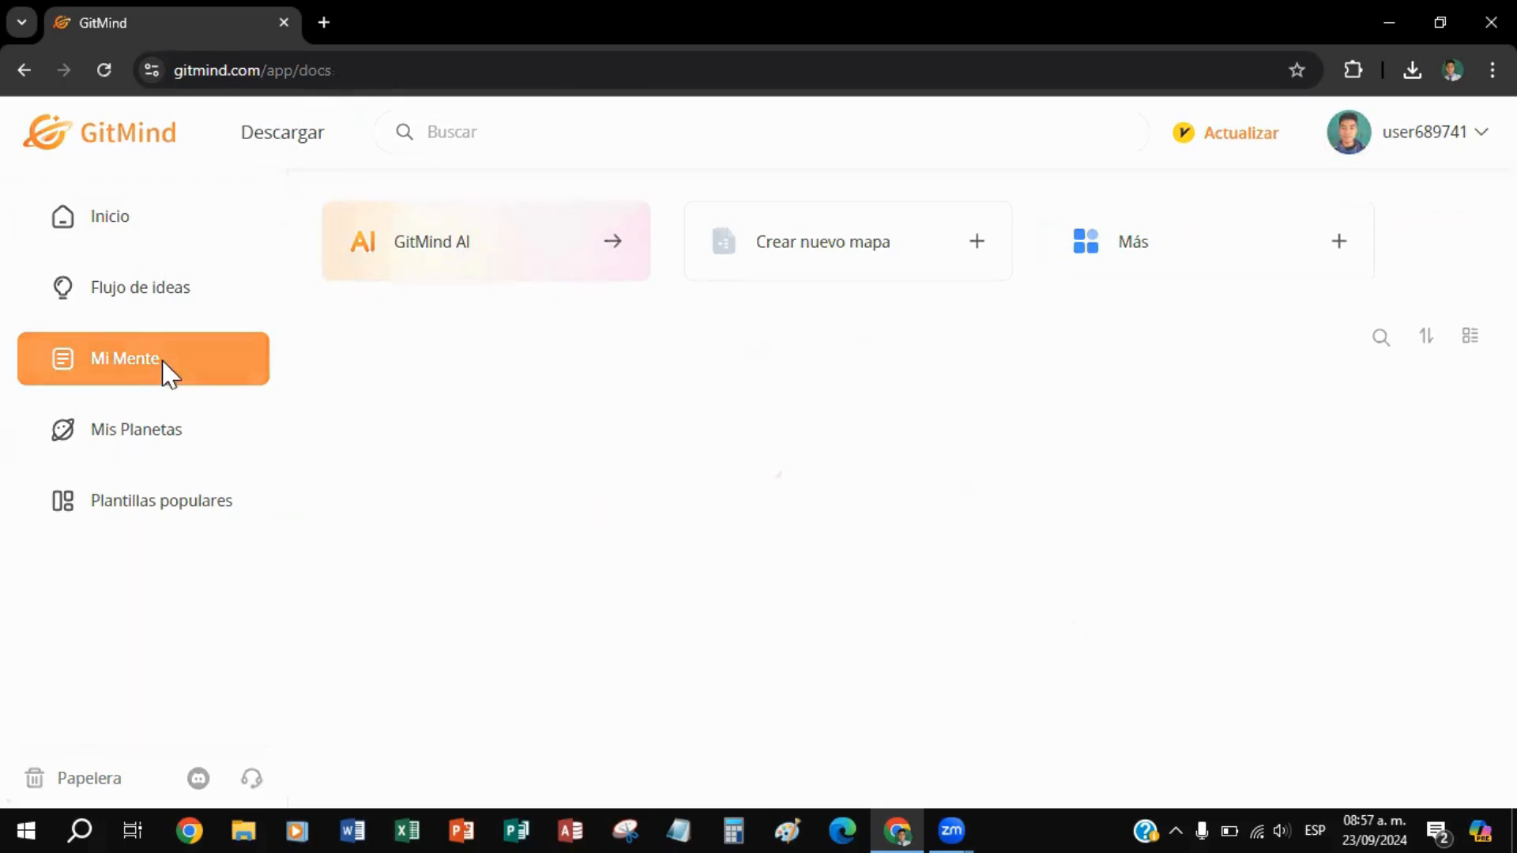
Preview the GitMind AI tools Asistente IA, Dibujo IA and Acceso a la Web, closing each one.
mouse_move(617, 261)
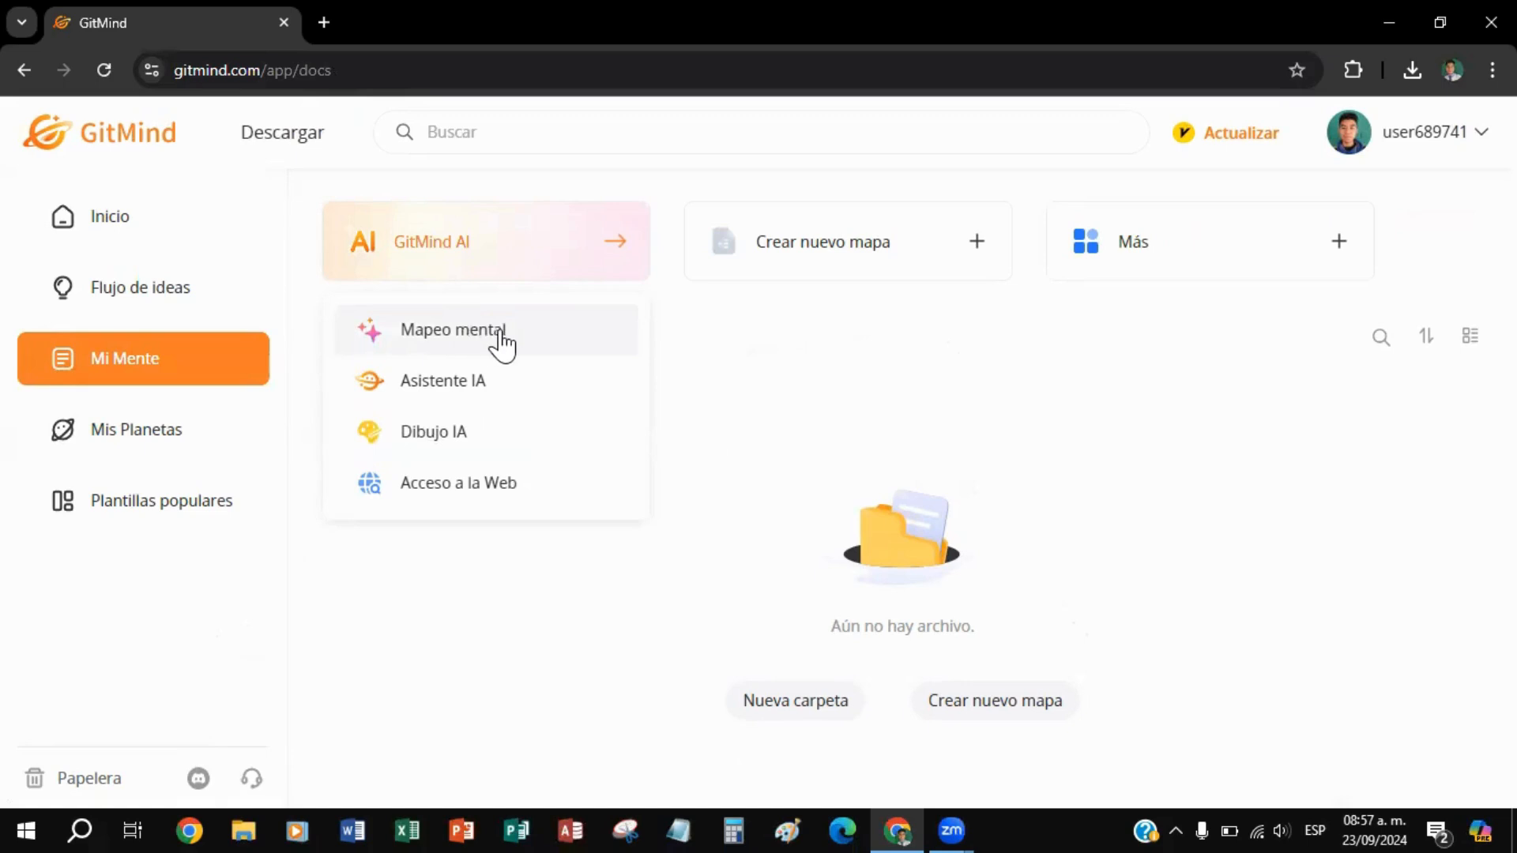
click(480, 385)
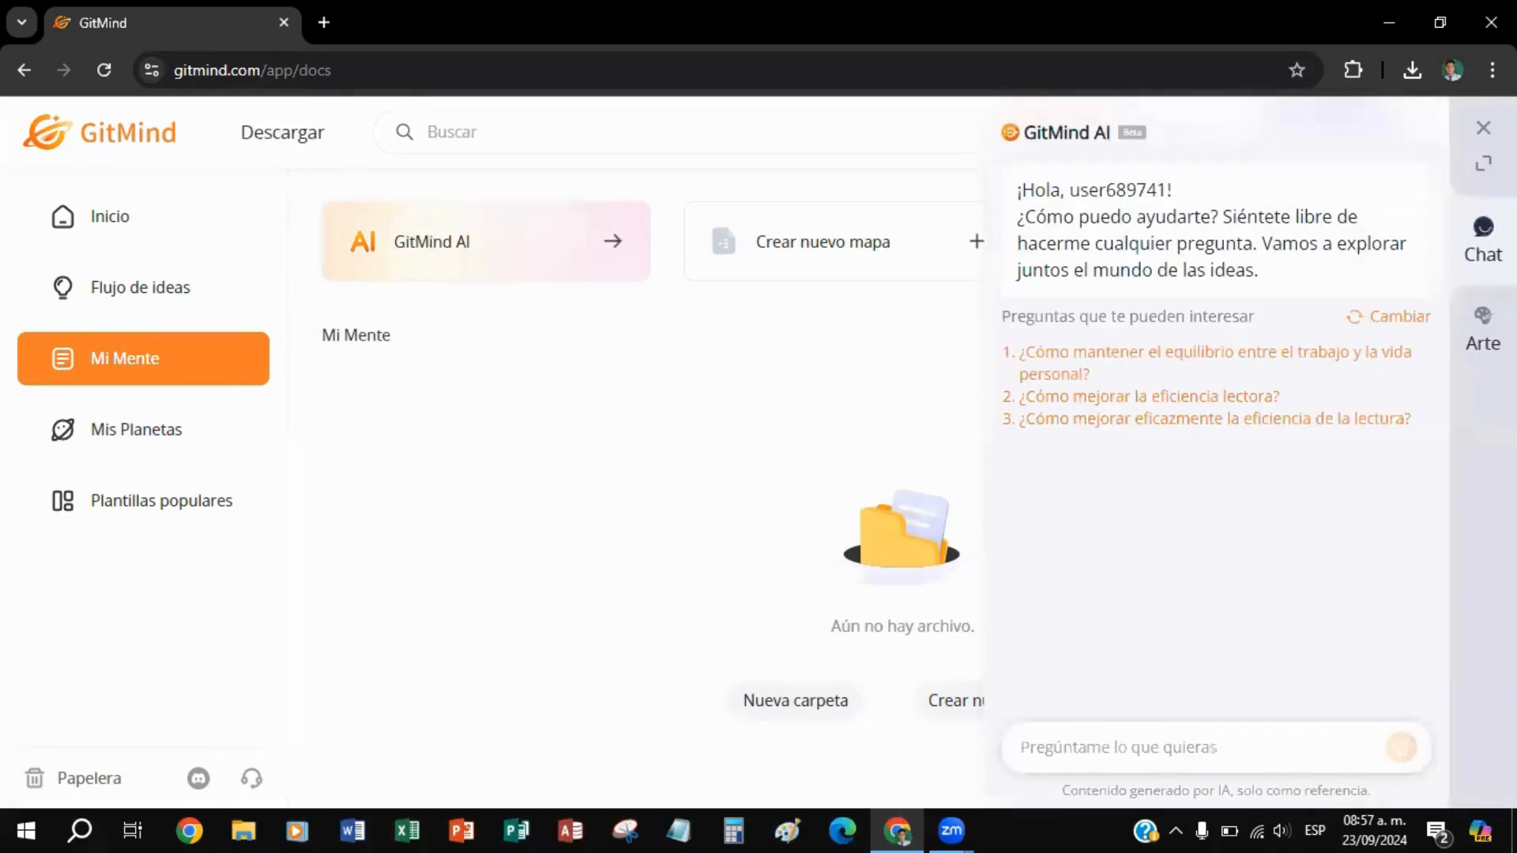
click(1484, 127)
mouse_move(542, 268)
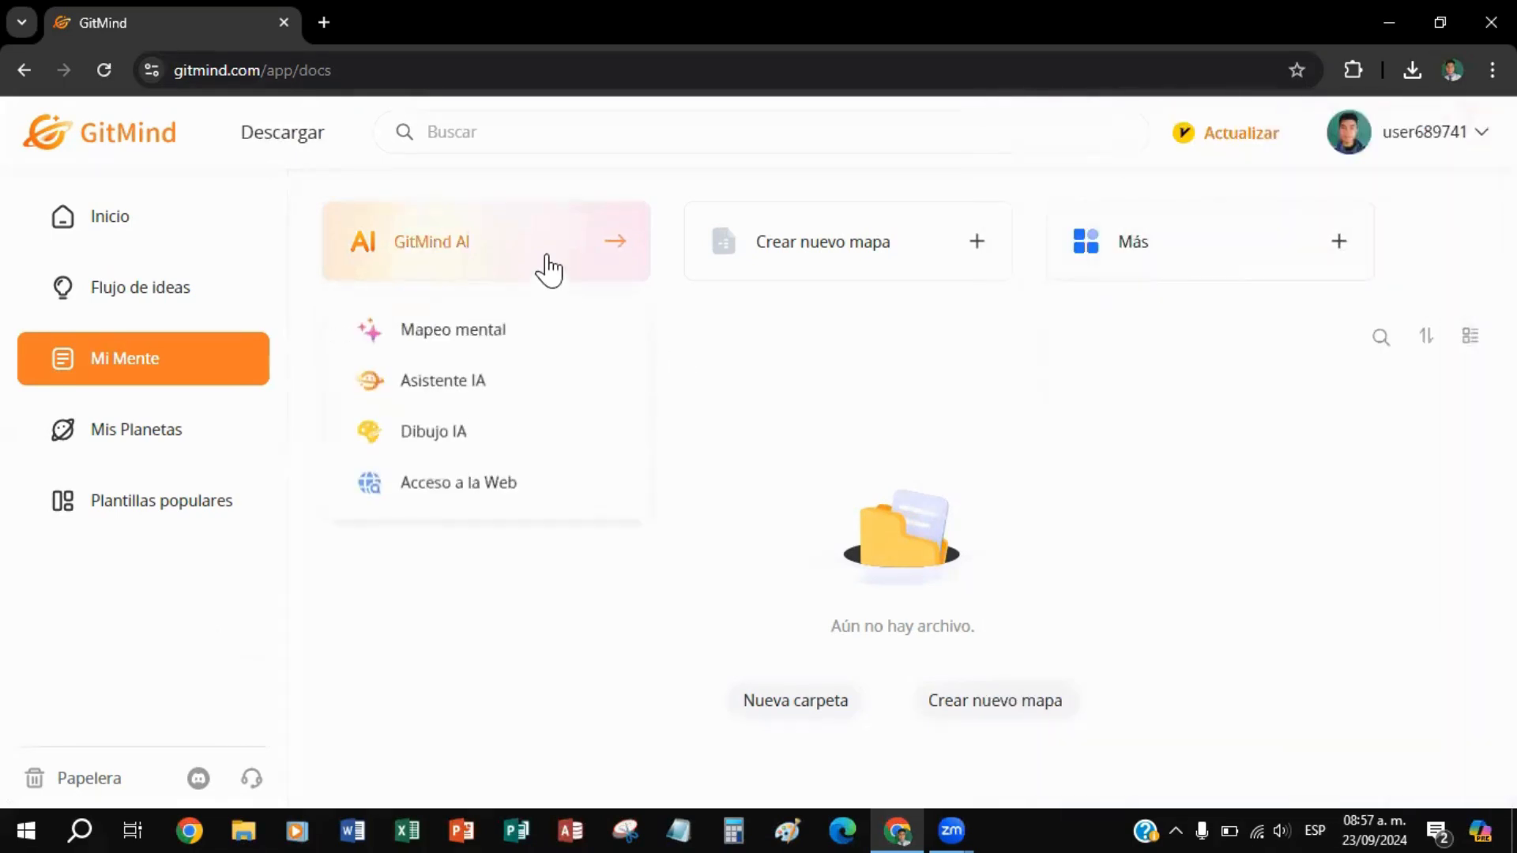
click(475, 434)
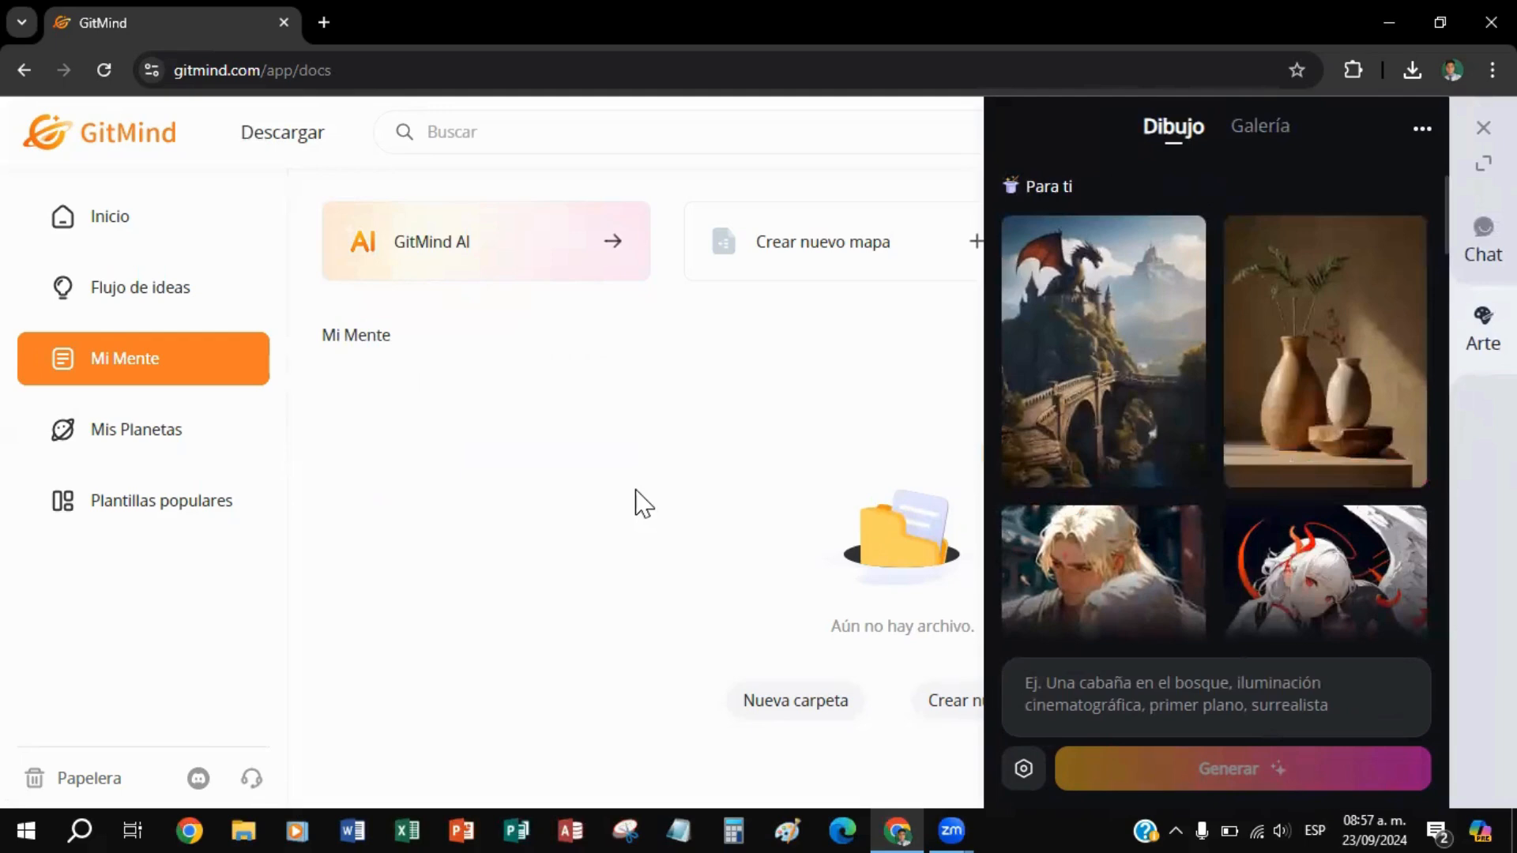
click(1483, 127)
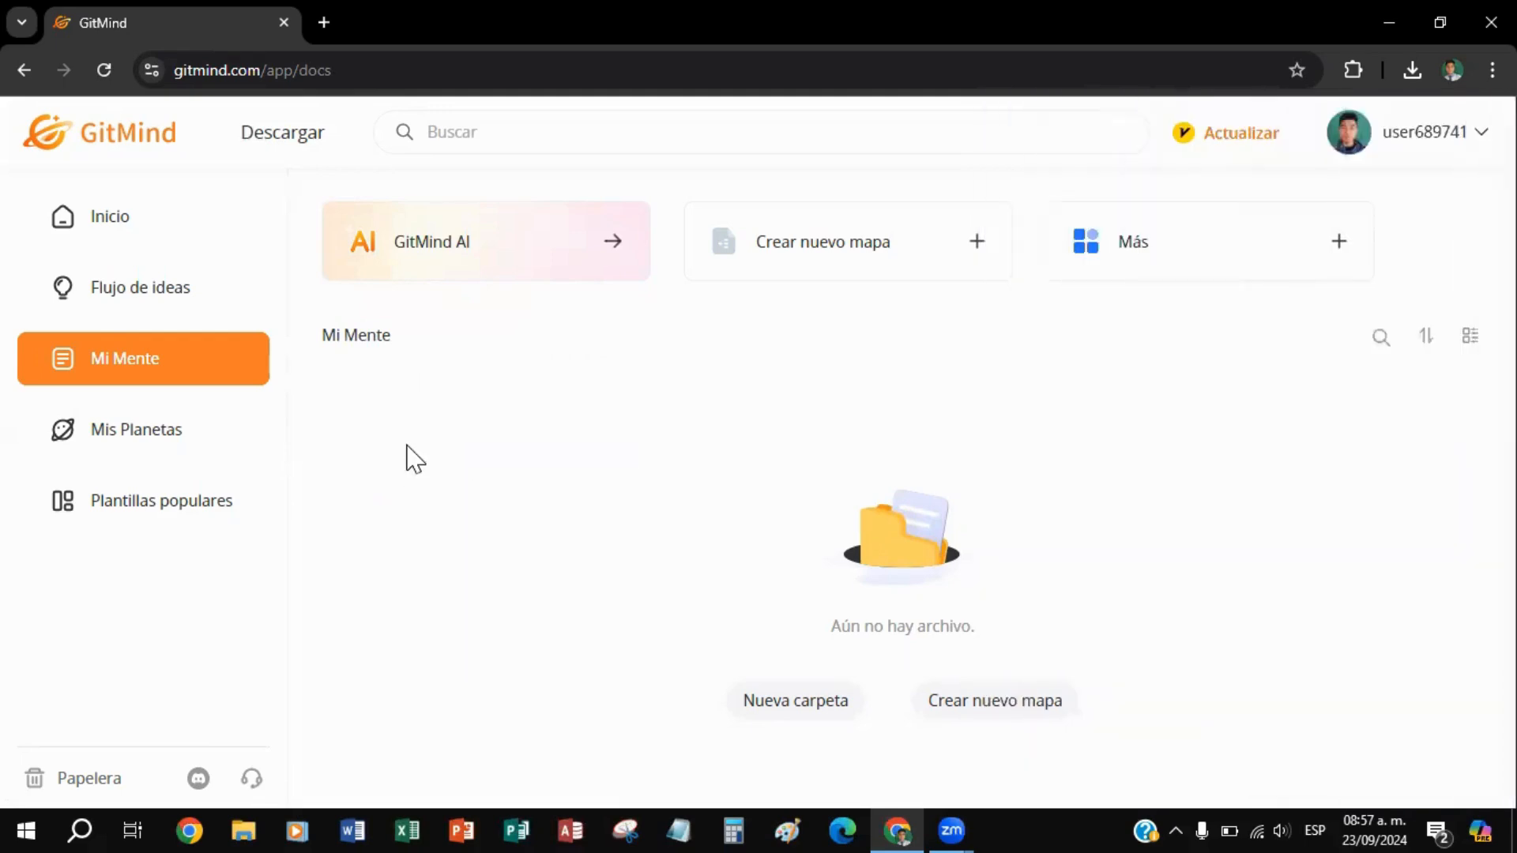
mouse_move(525, 271)
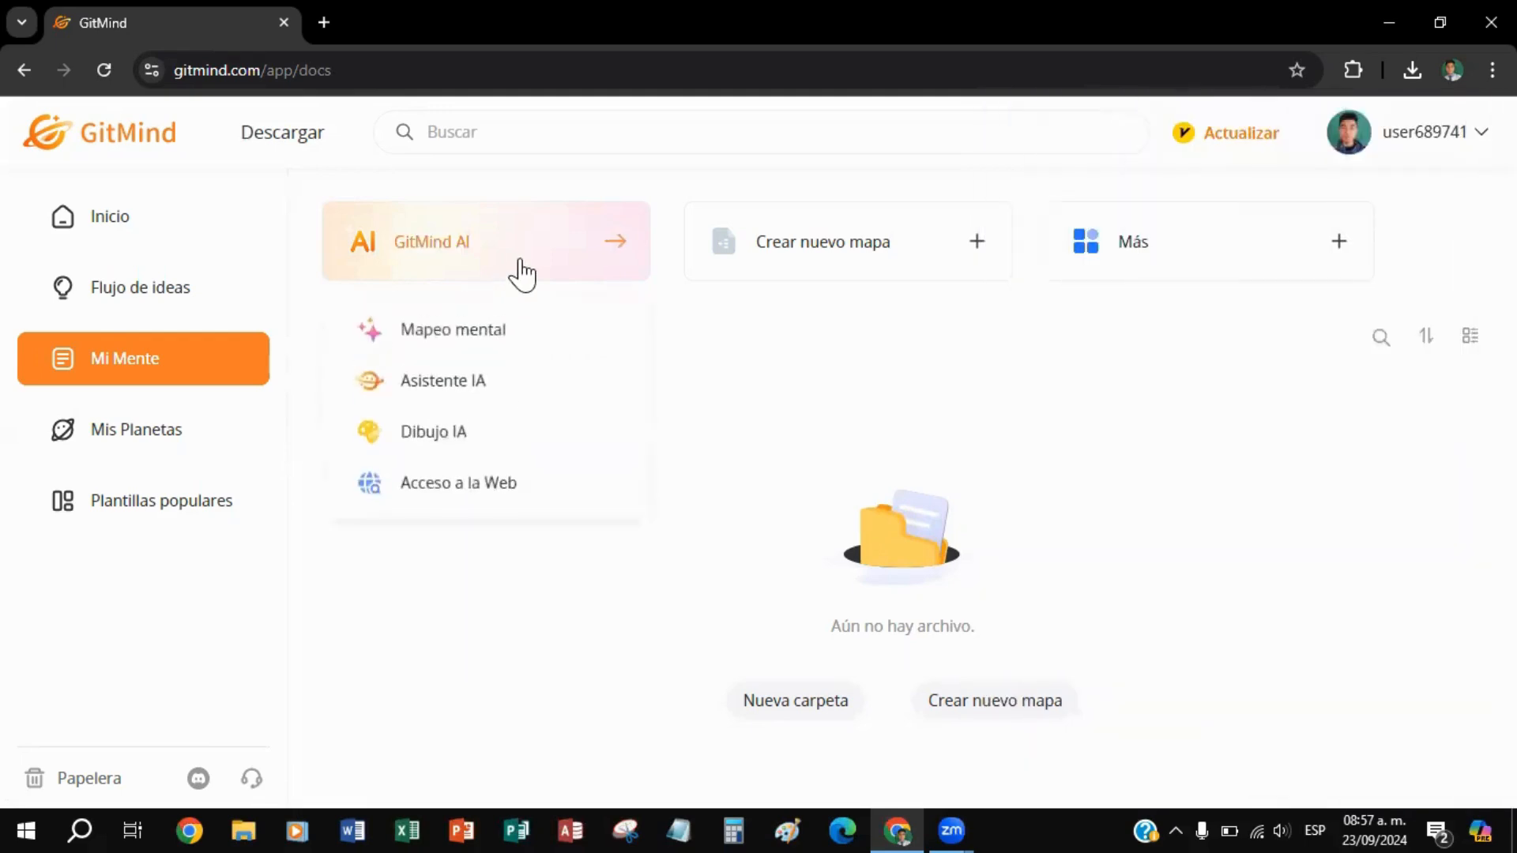
click(492, 500)
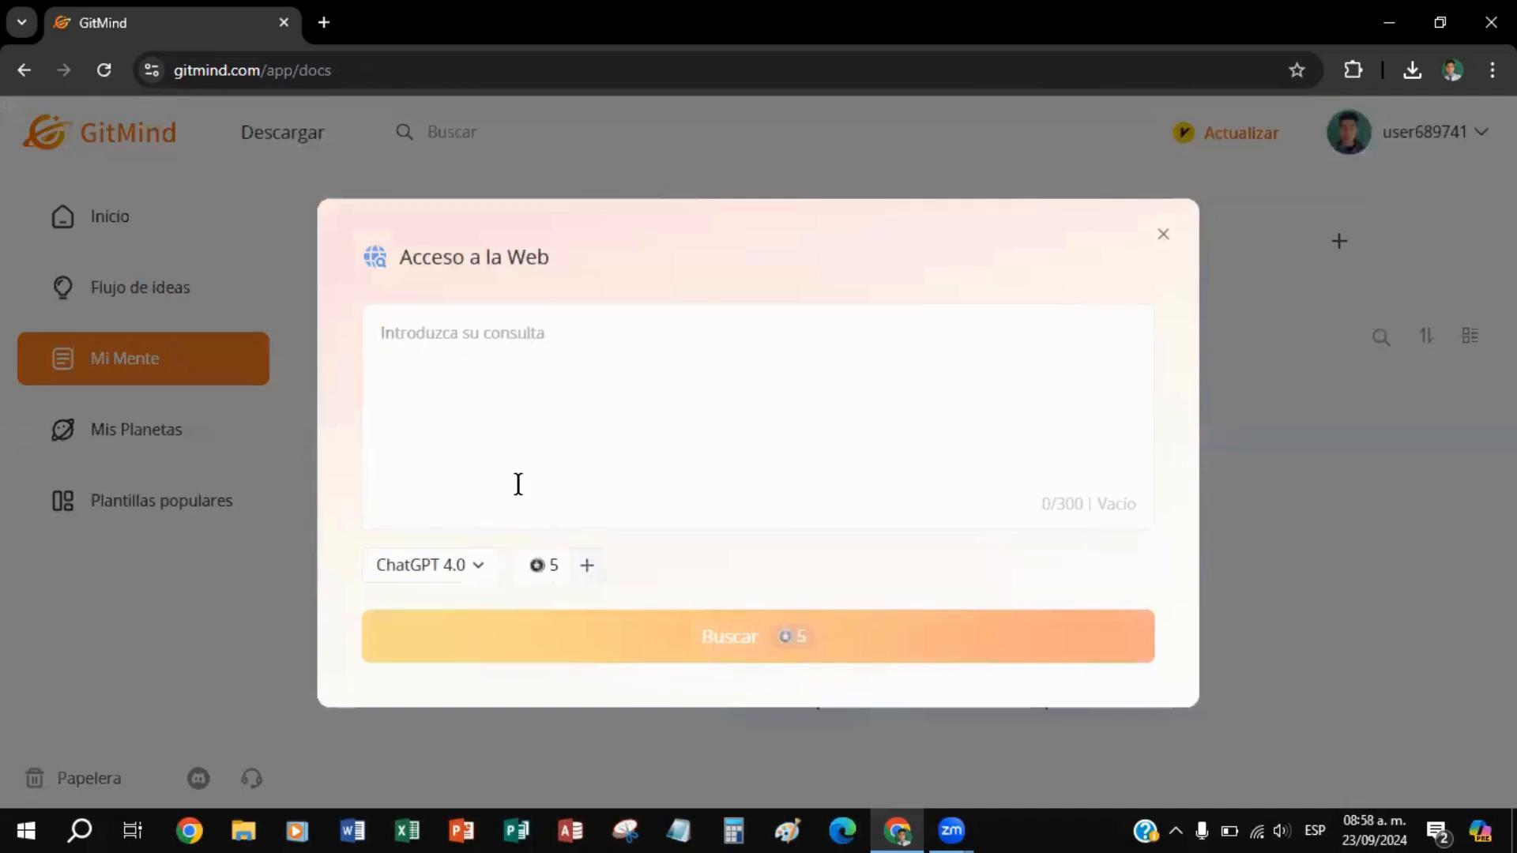
click(1163, 237)
Open the Mapeo mental AI generator and review its Texto largo, PDF/Doc, Enlace and Imagen source options.
mouse_move(533, 263)
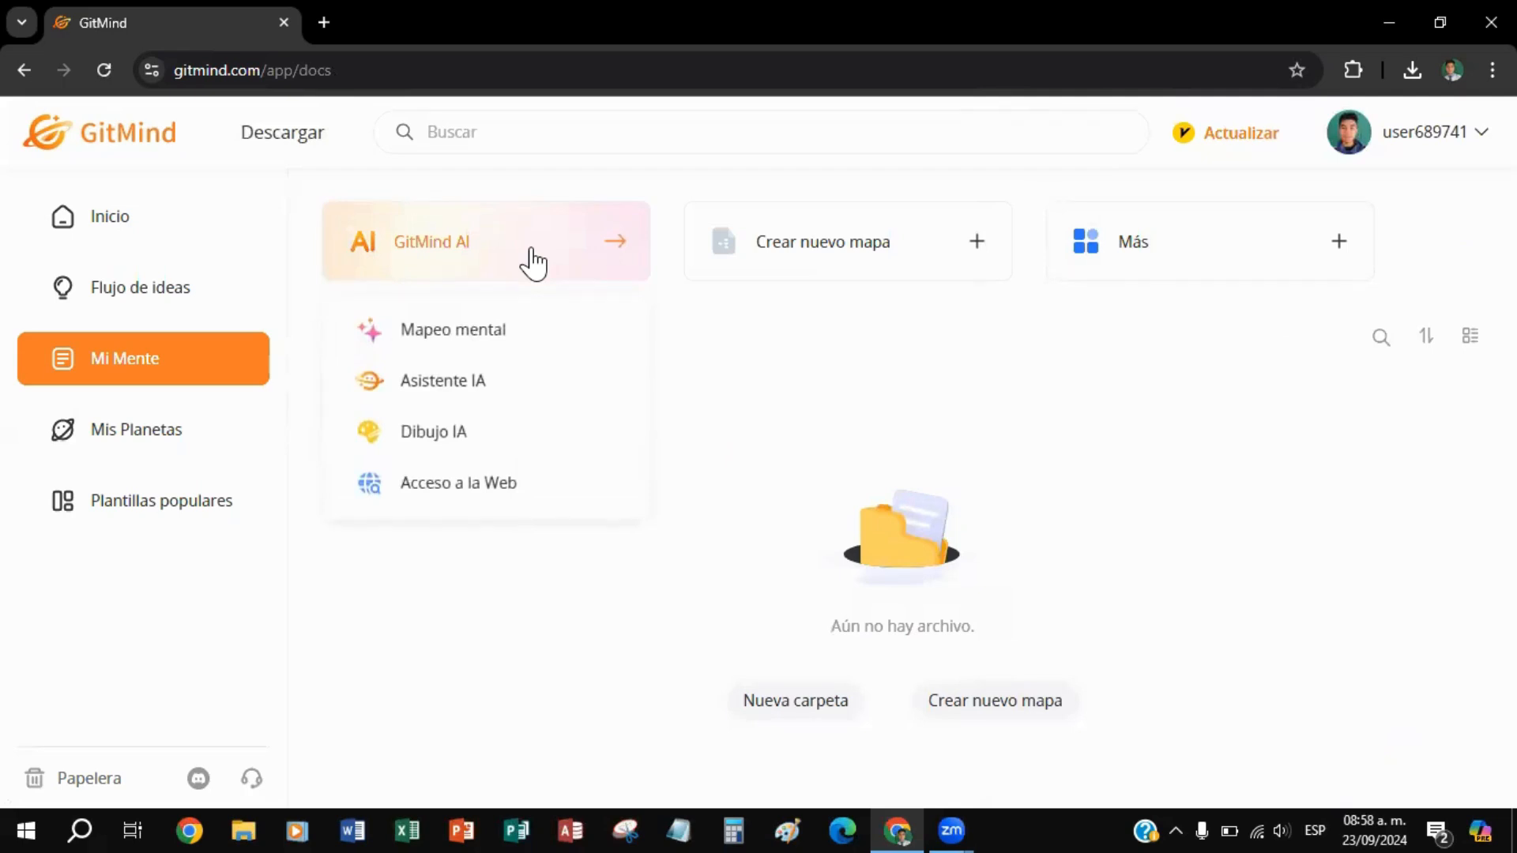
click(489, 339)
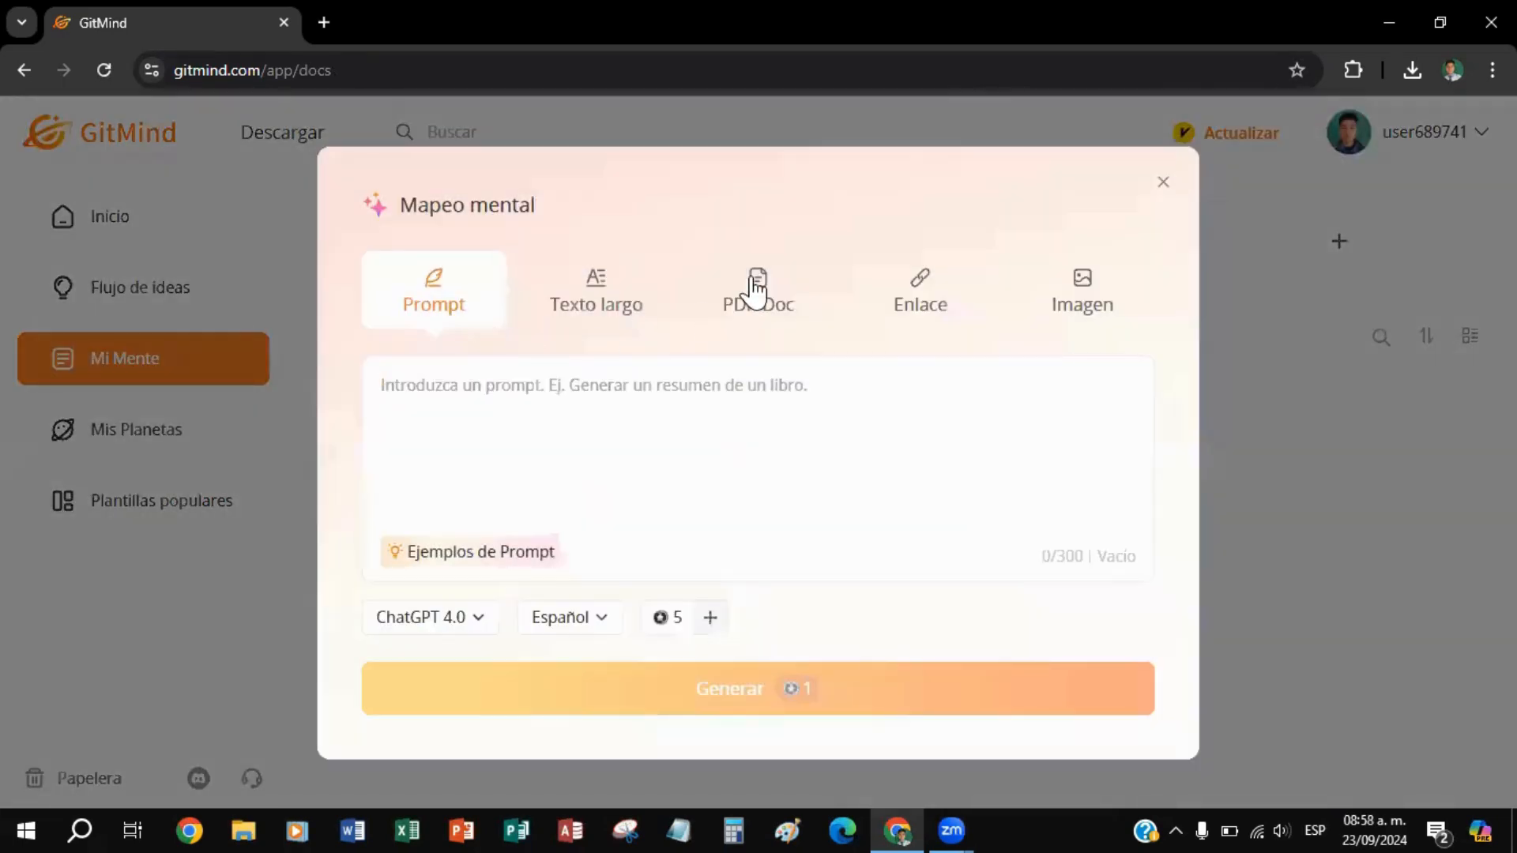
click(588, 310)
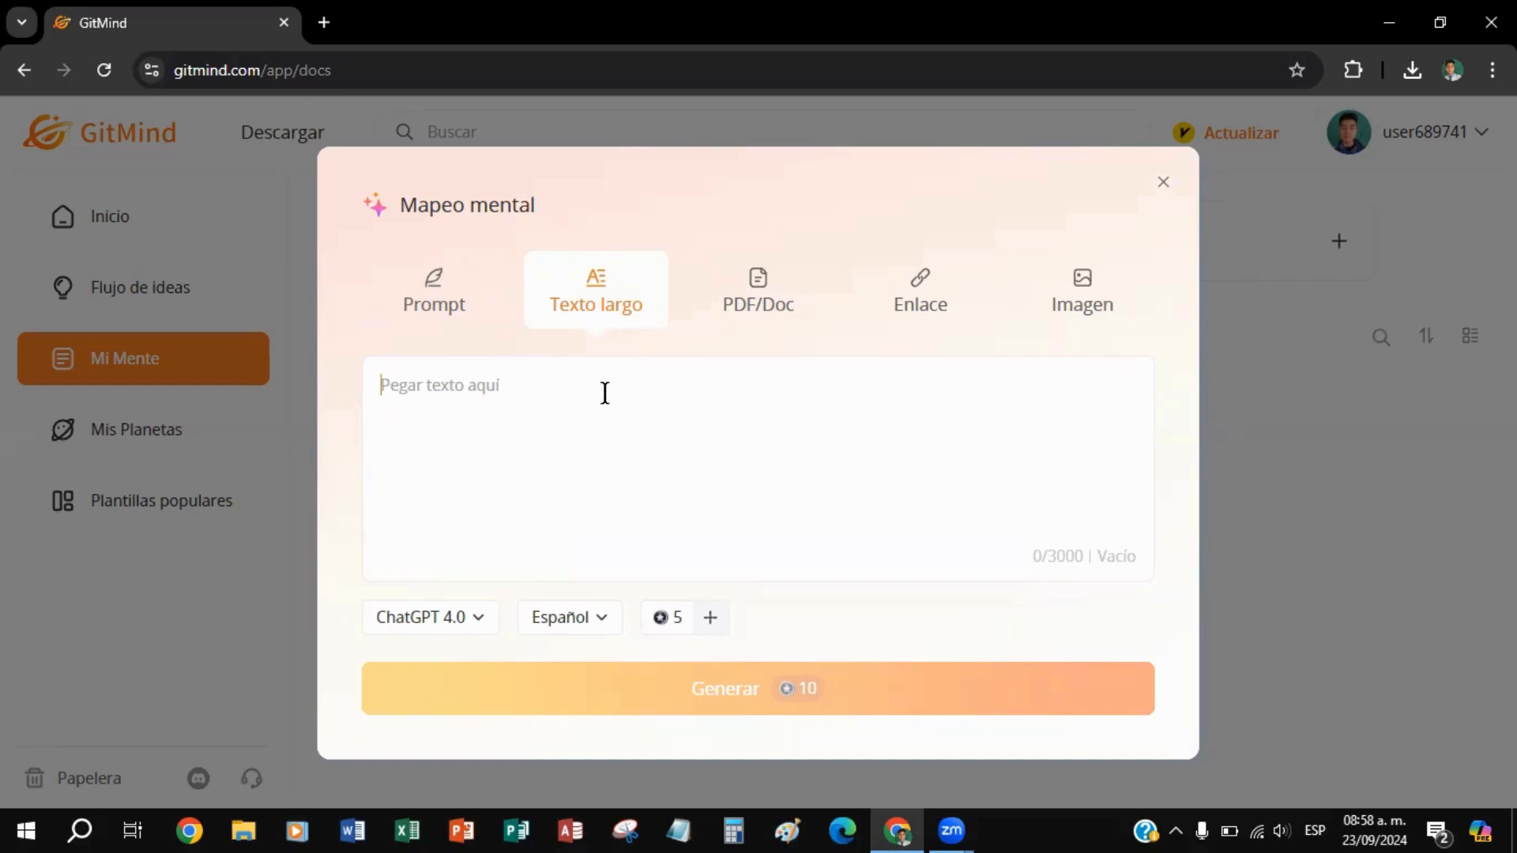
drag(734, 316, 744, 317)
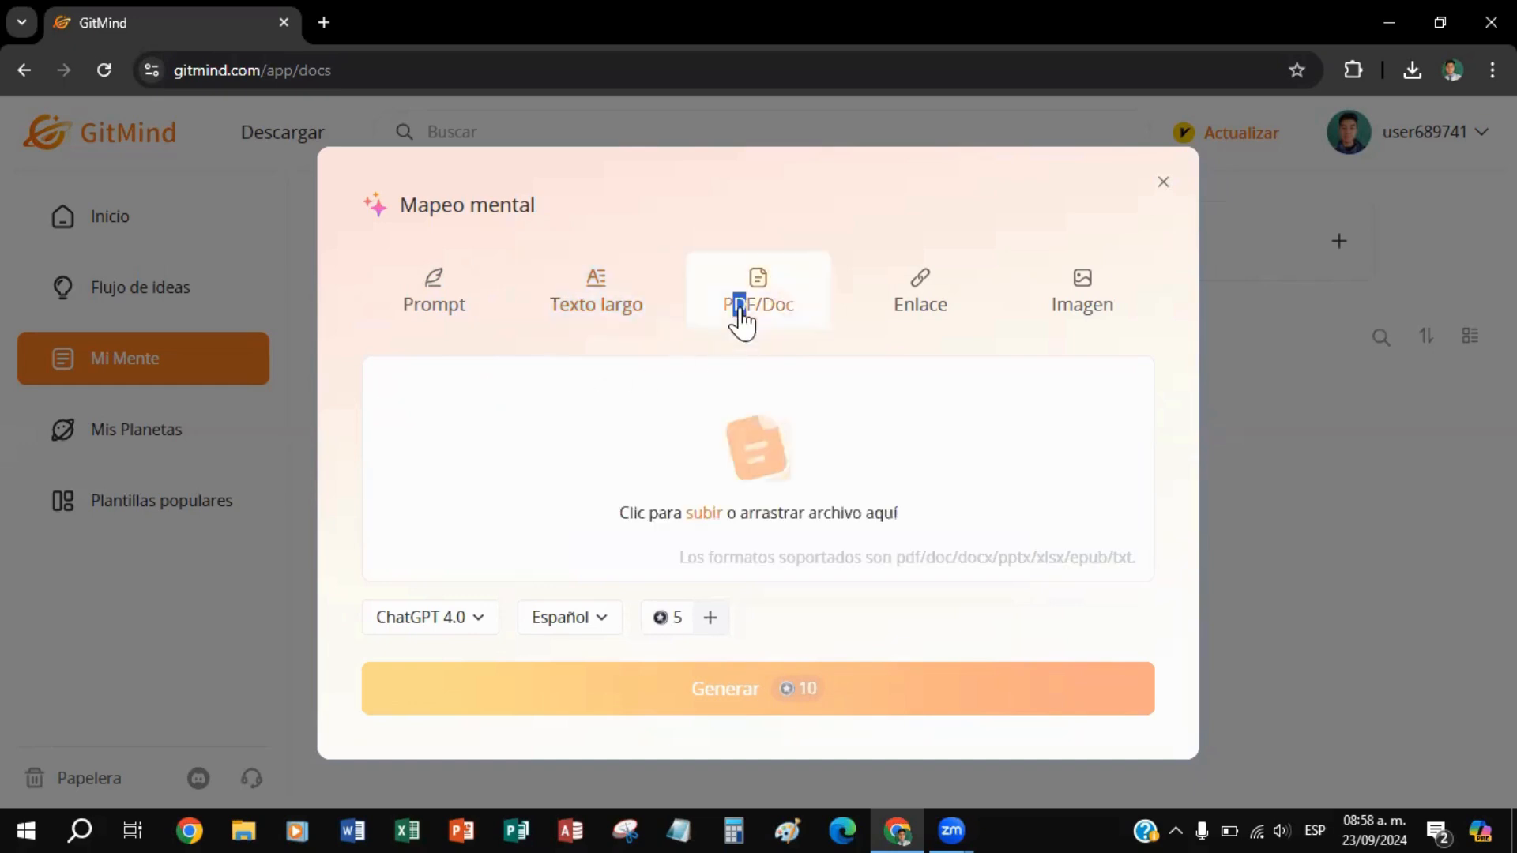
click(913, 316)
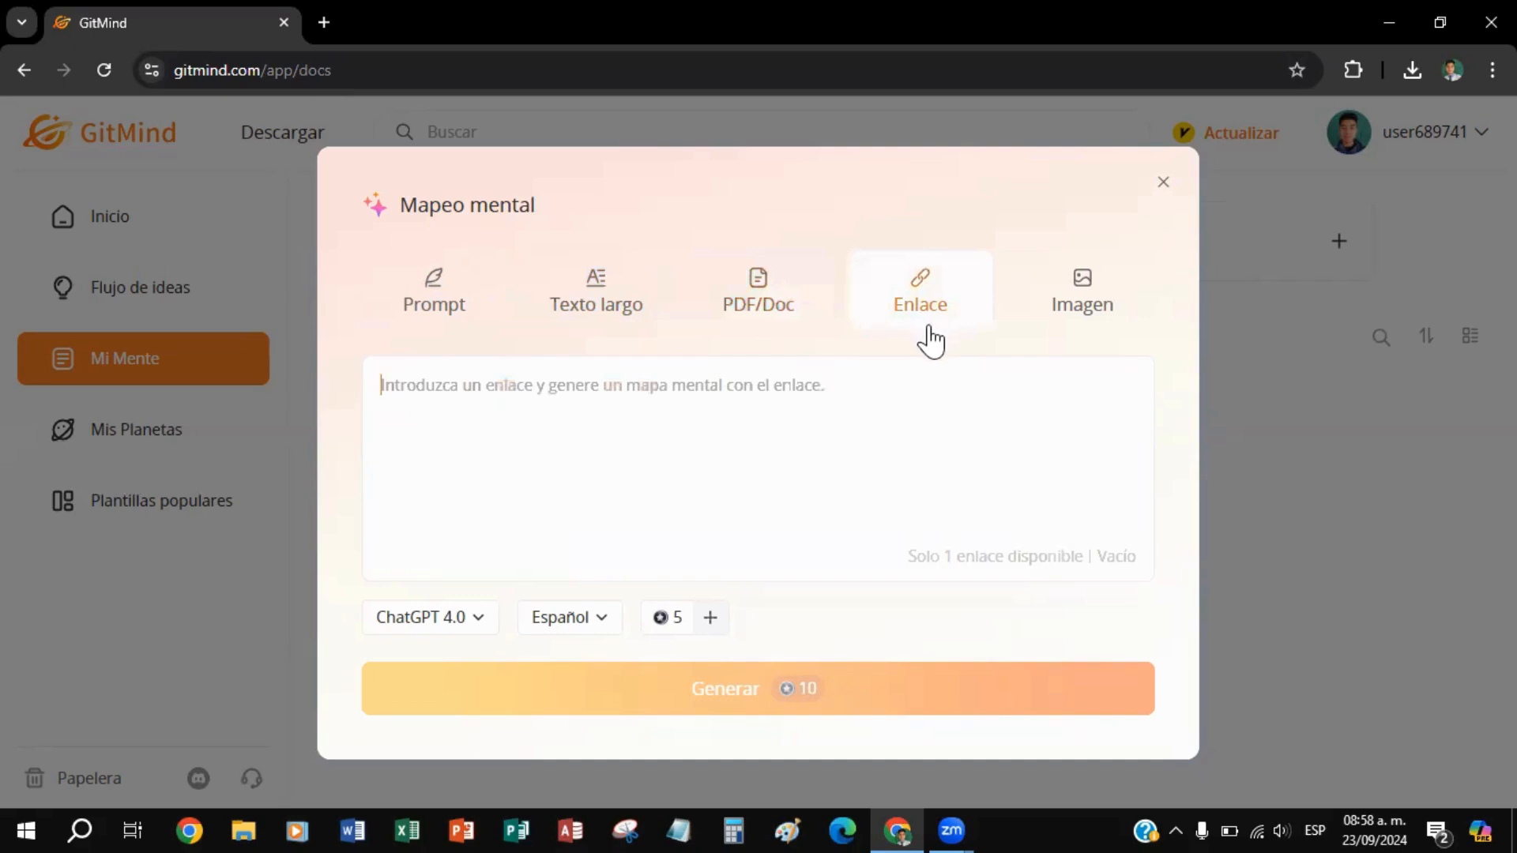
click(1081, 304)
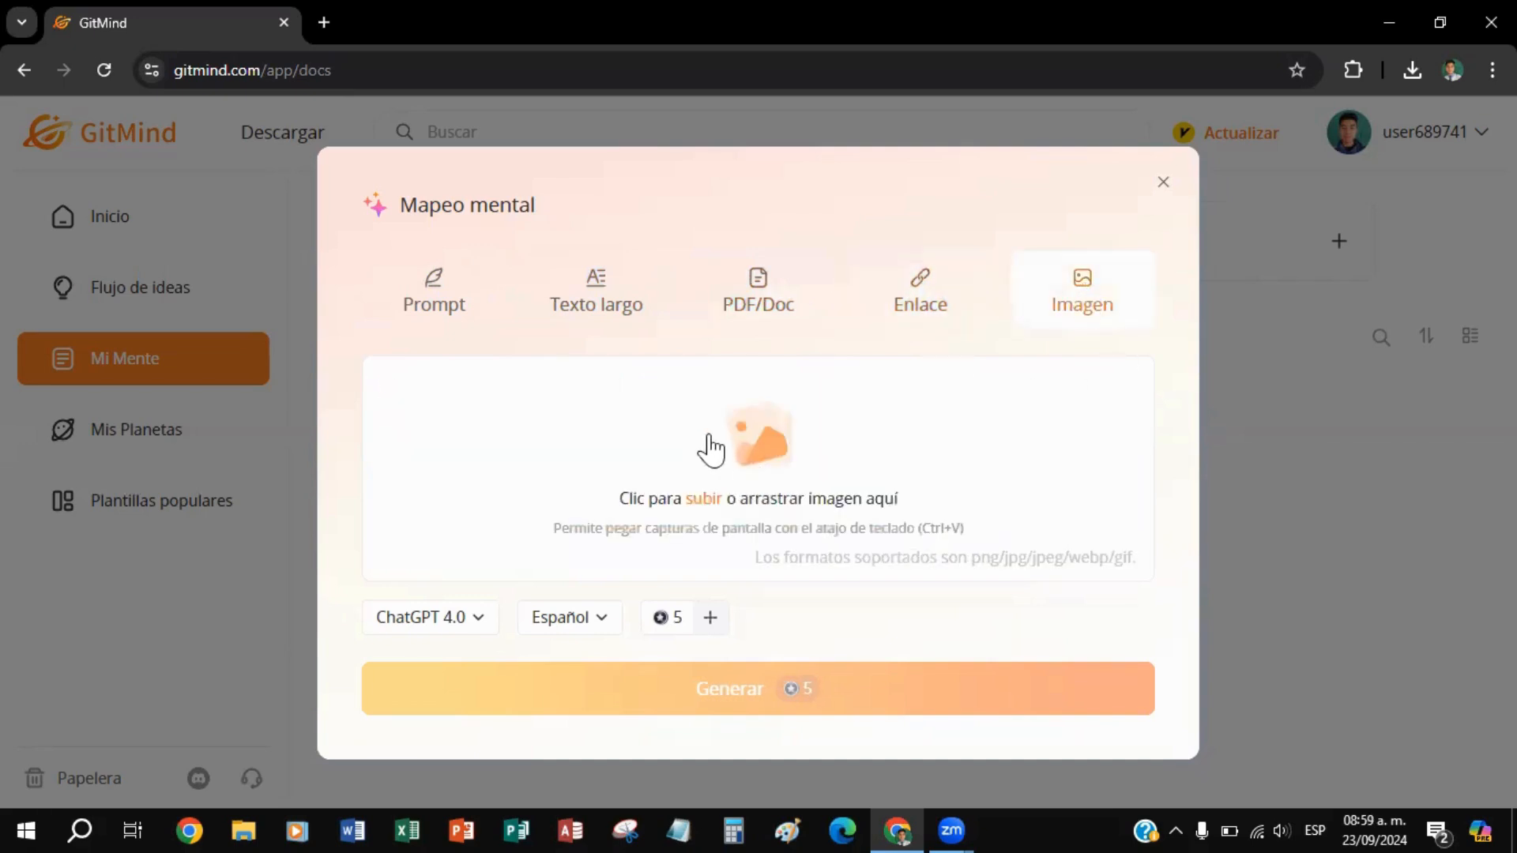
Generate an English mind map with ChatGPT 4.0 from the prompt "Invertebrate and Vertebrate Animals".
click(439, 307)
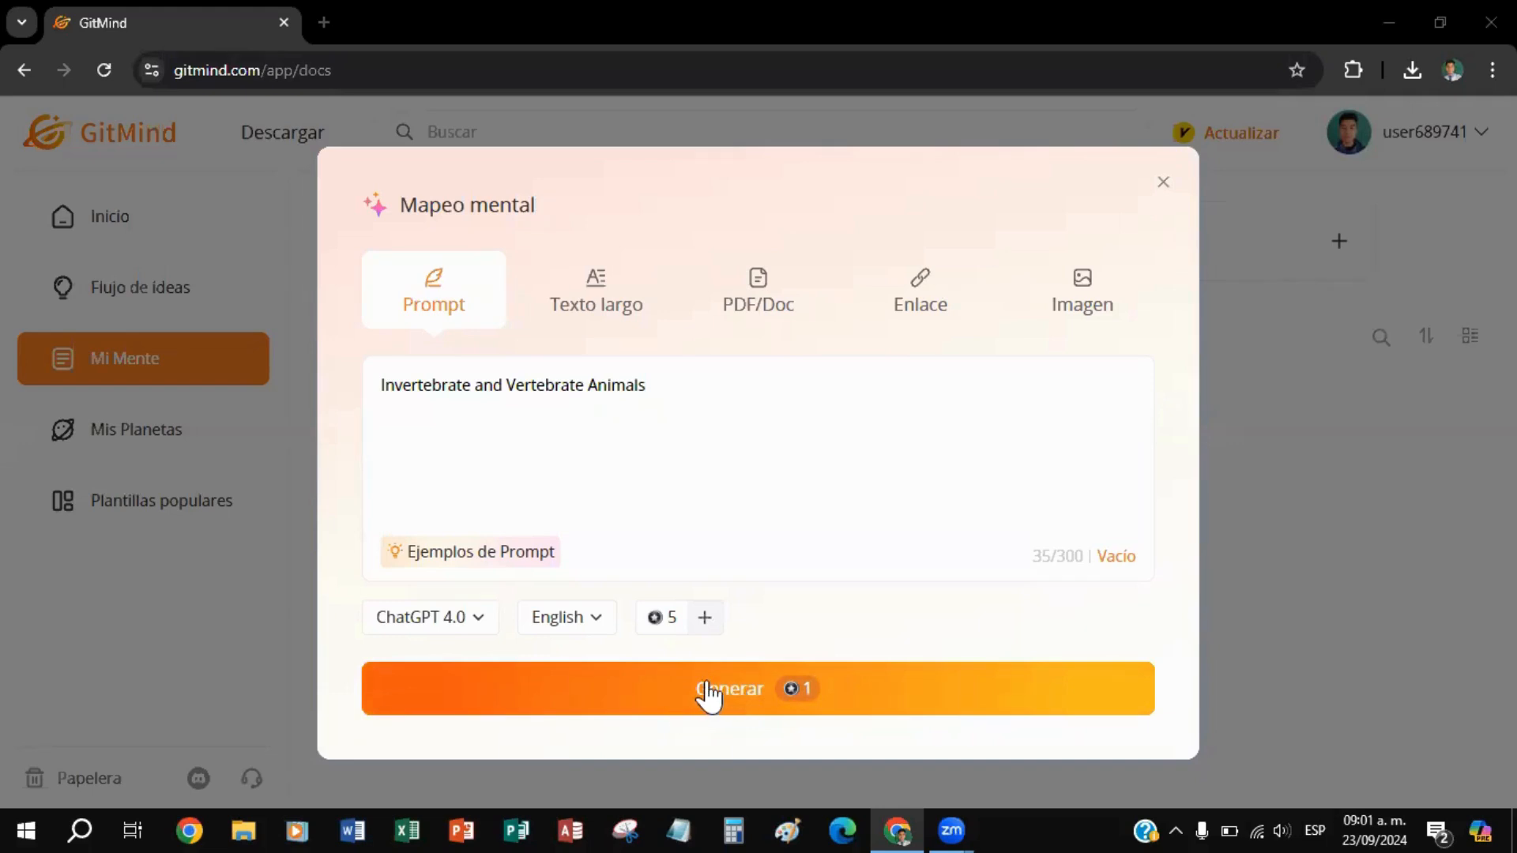
click(708, 696)
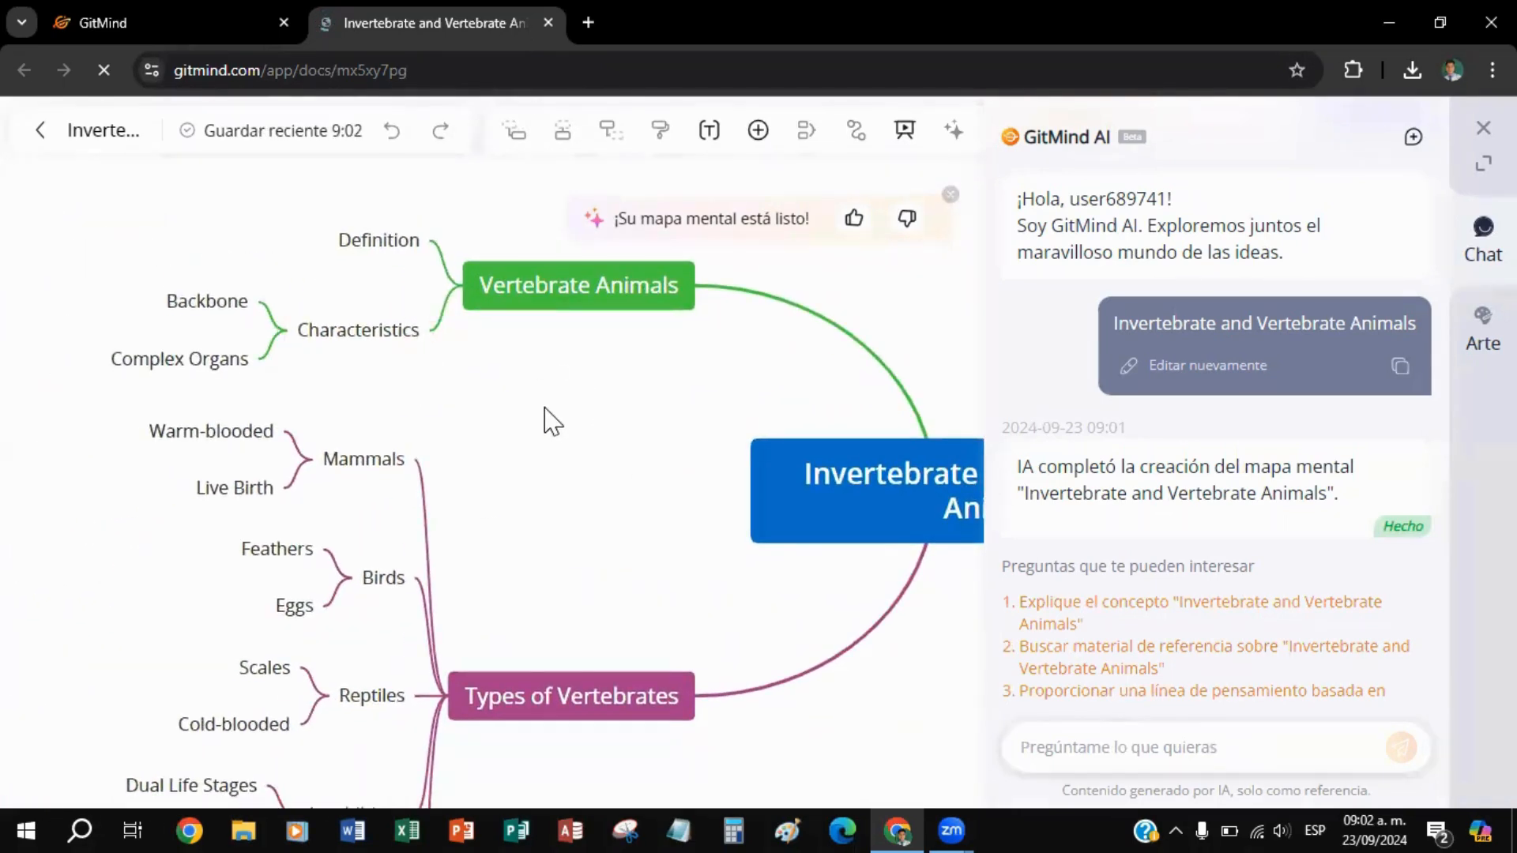
Attach the video Asignación 1.mp4 from the Descargas folder to the Vertebrate Animals node of the mind map.
scroll(548, 420, down, 3)
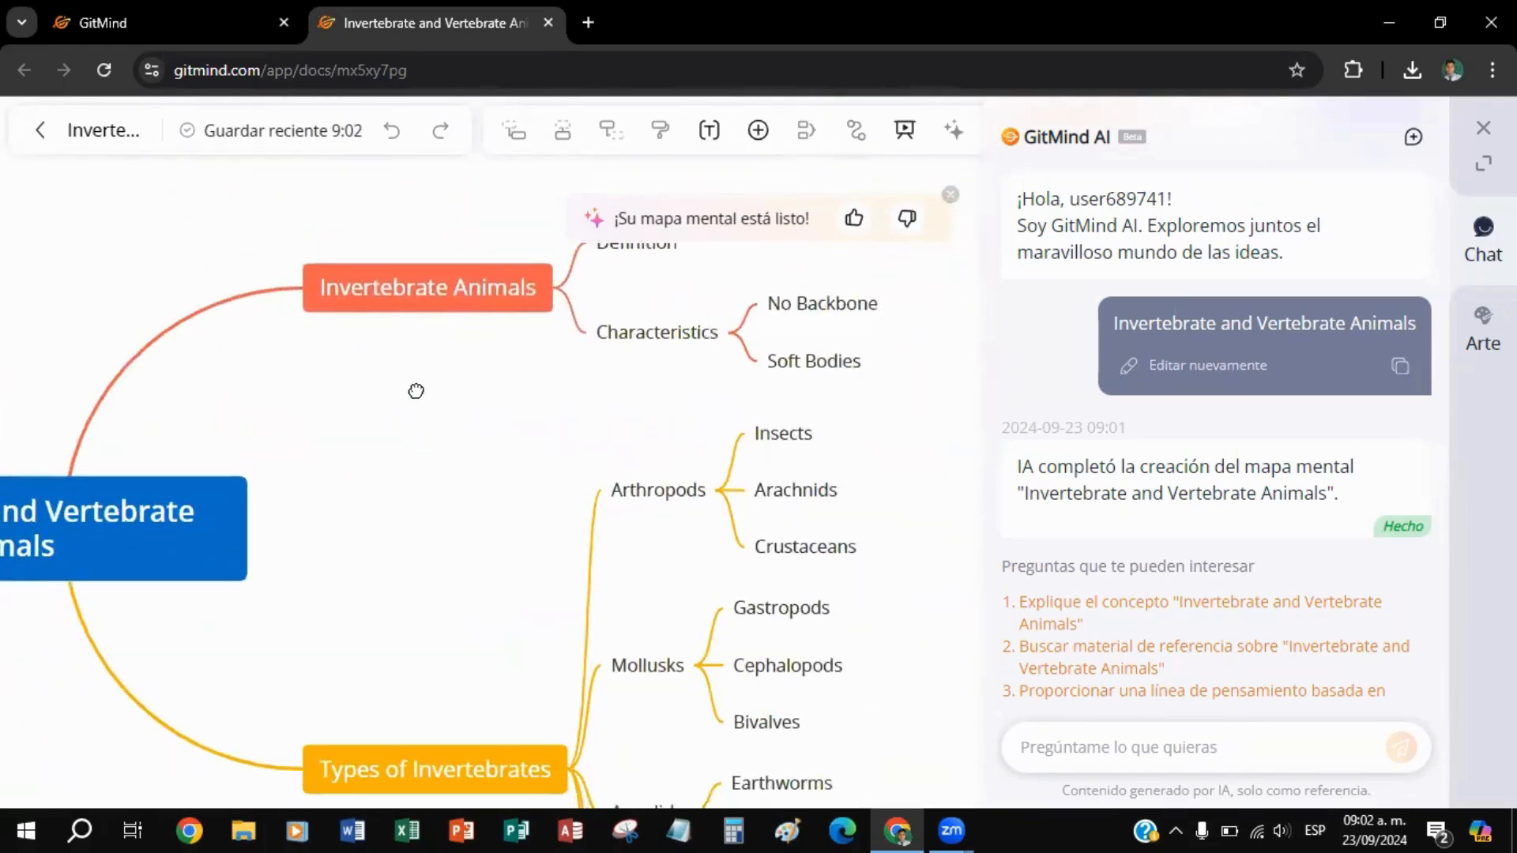
drag(424, 383, 418, 328)
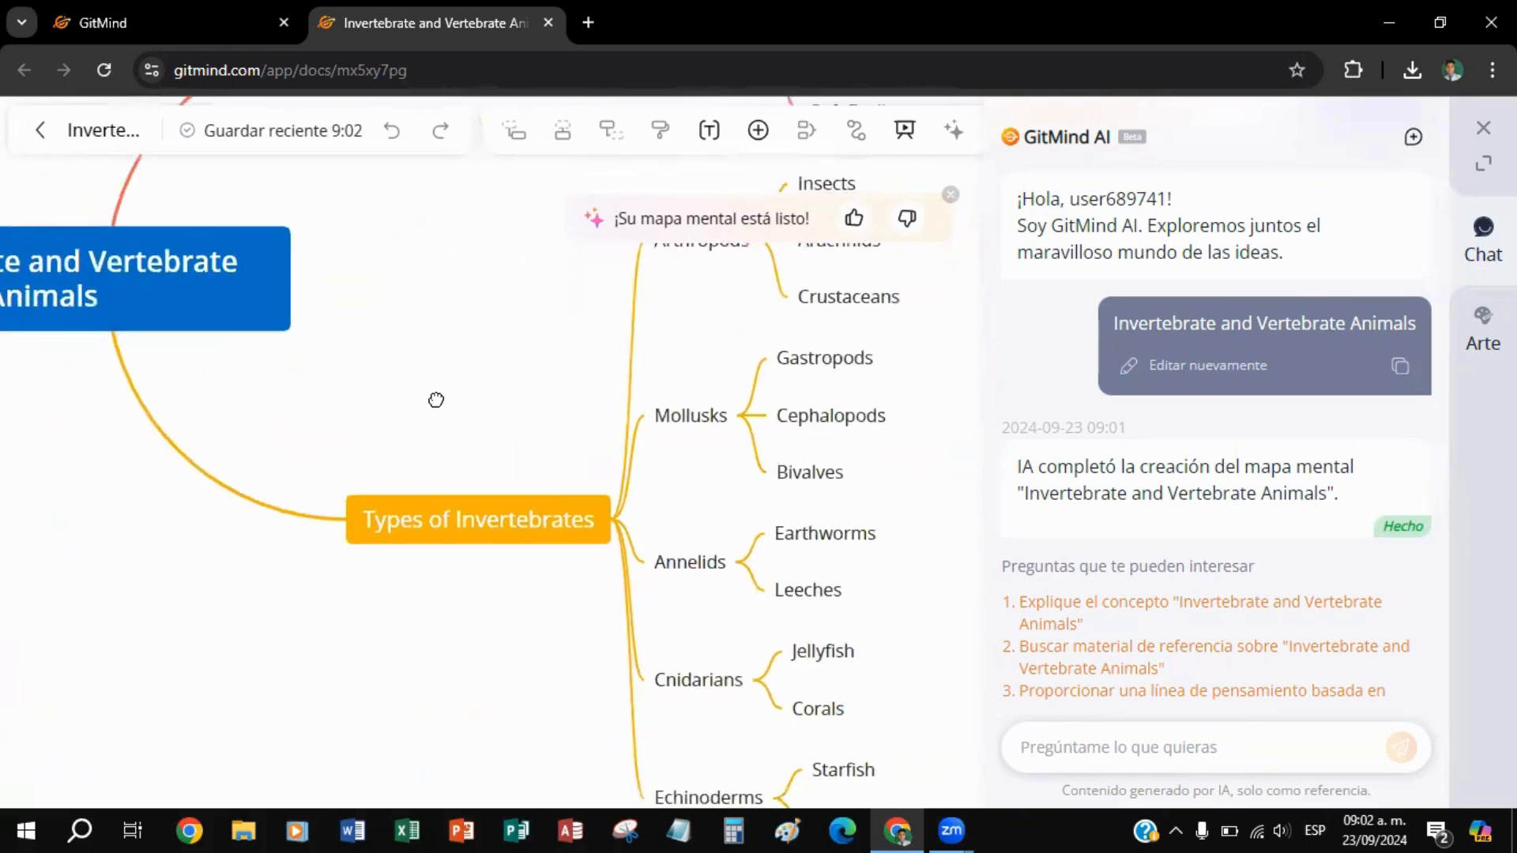
drag(575, 360, 816, 453)
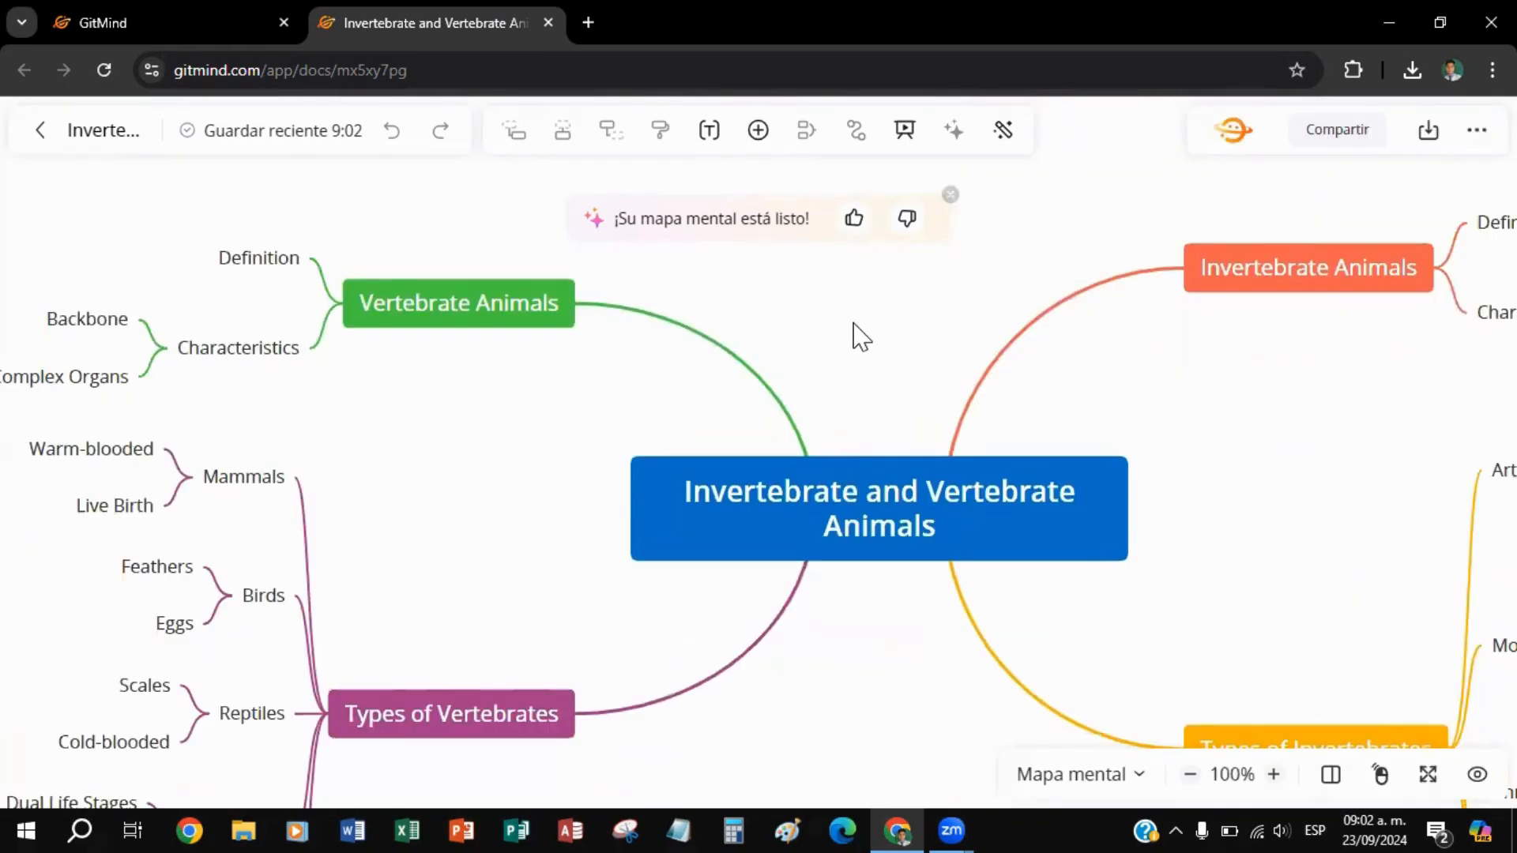
drag(853, 324, 921, 349)
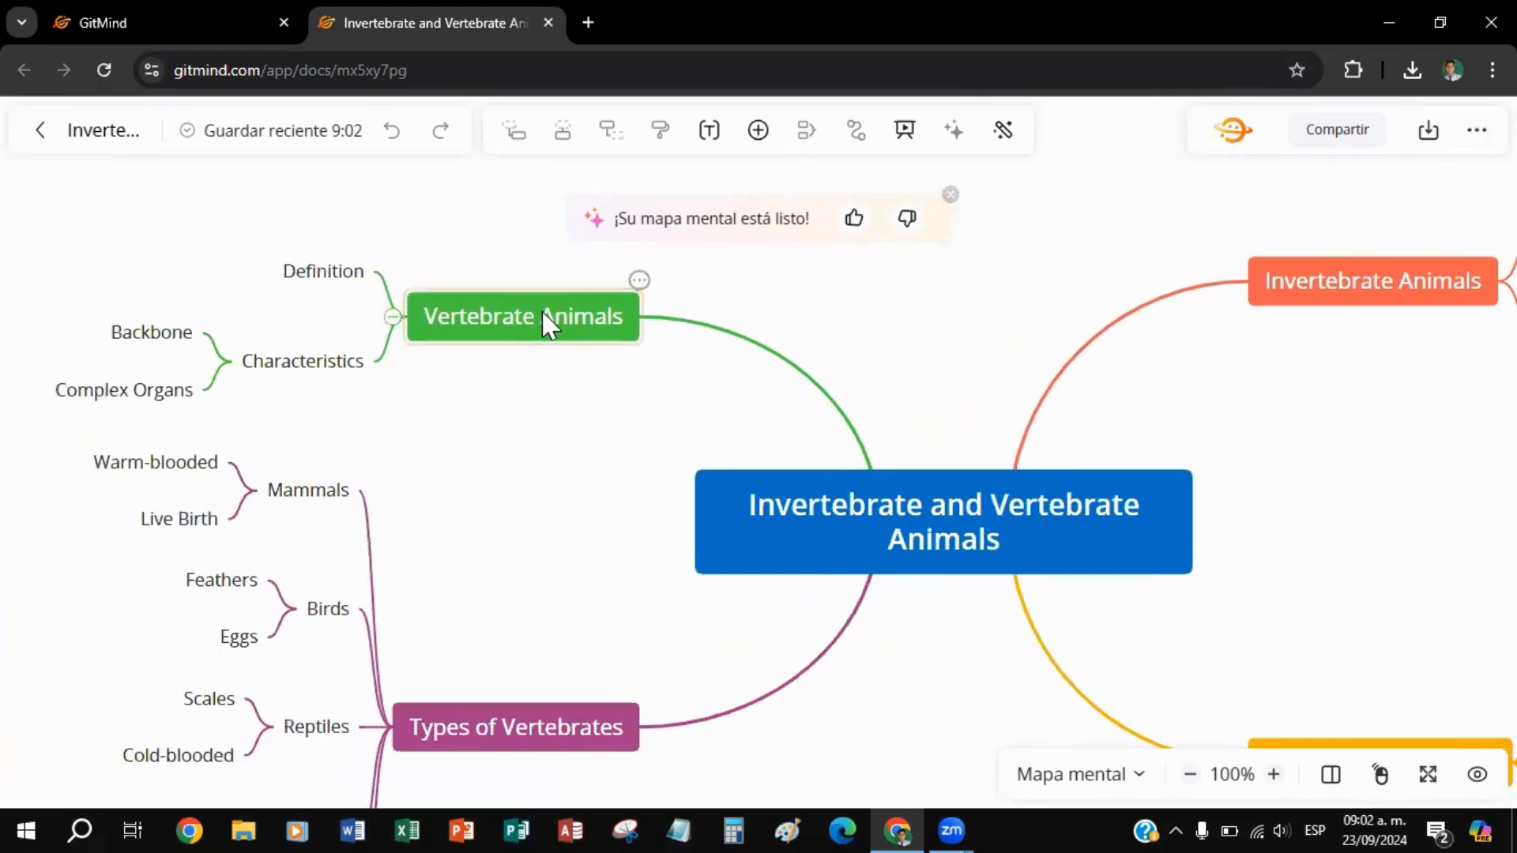
click(491, 322)
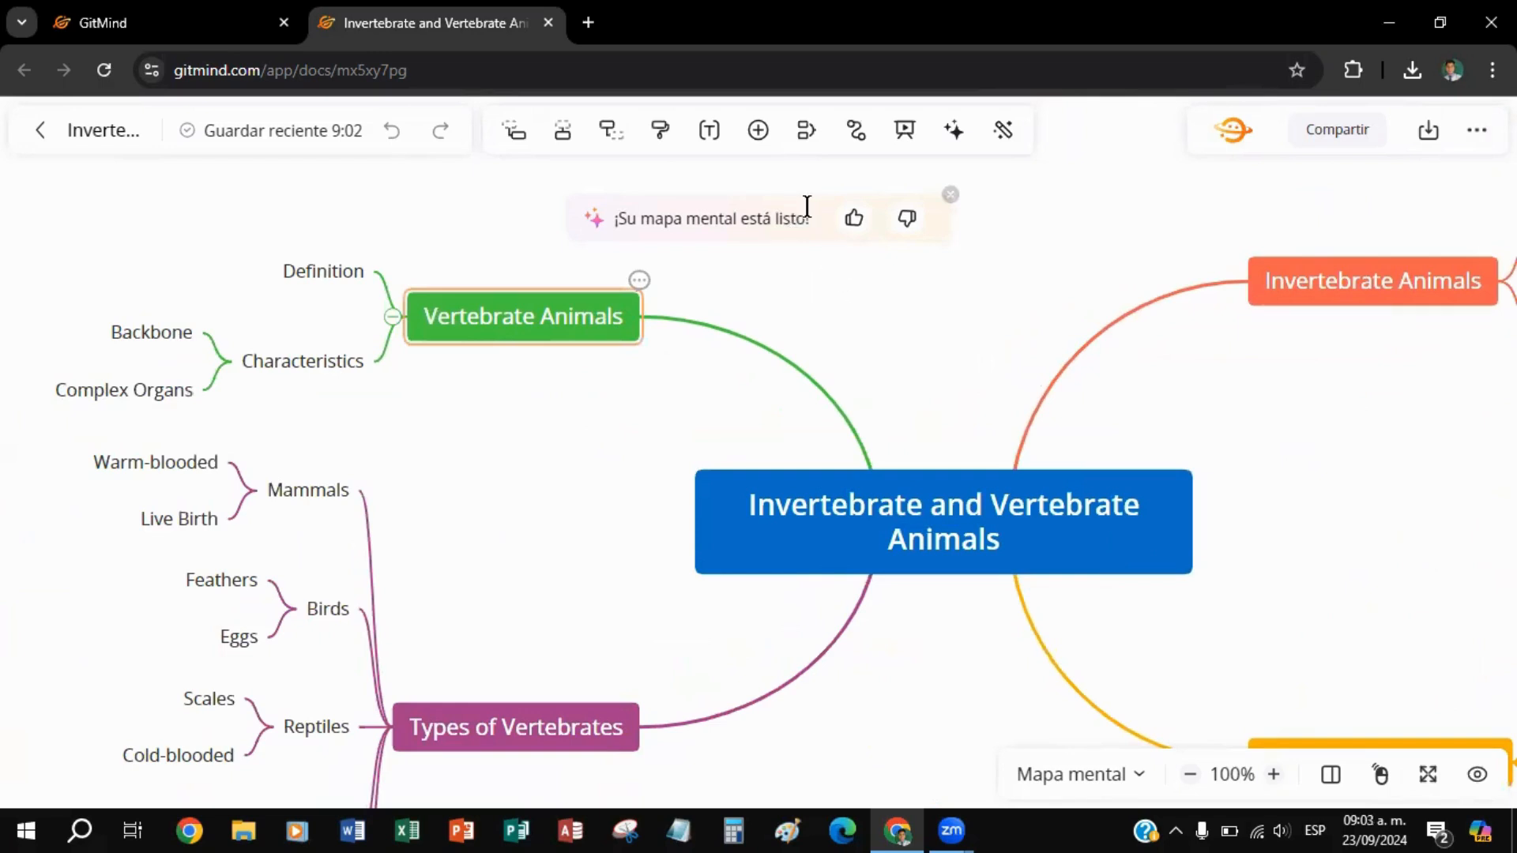
click(757, 131)
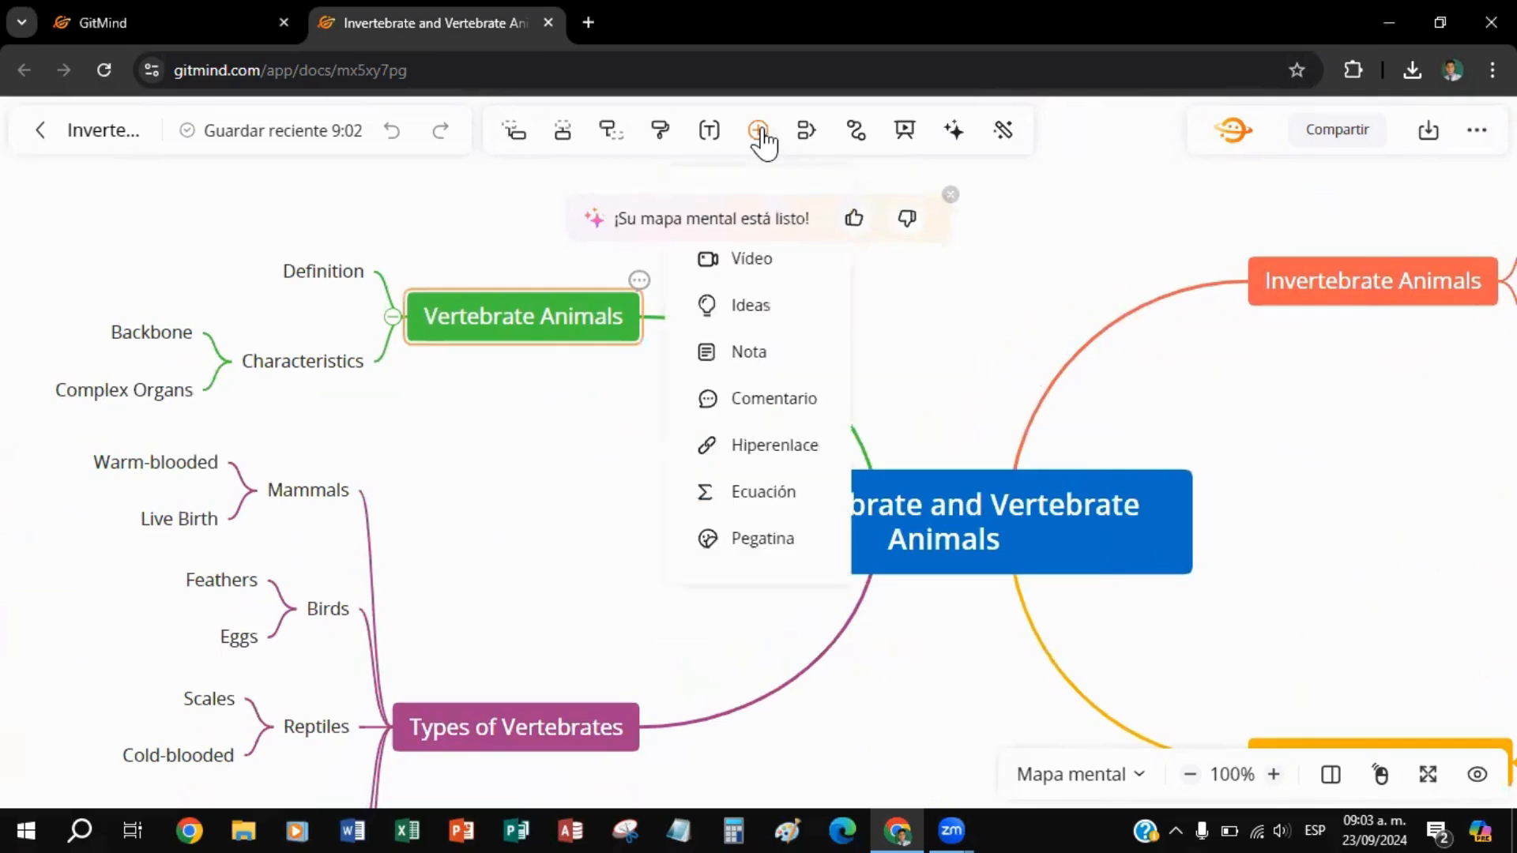
click(751, 264)
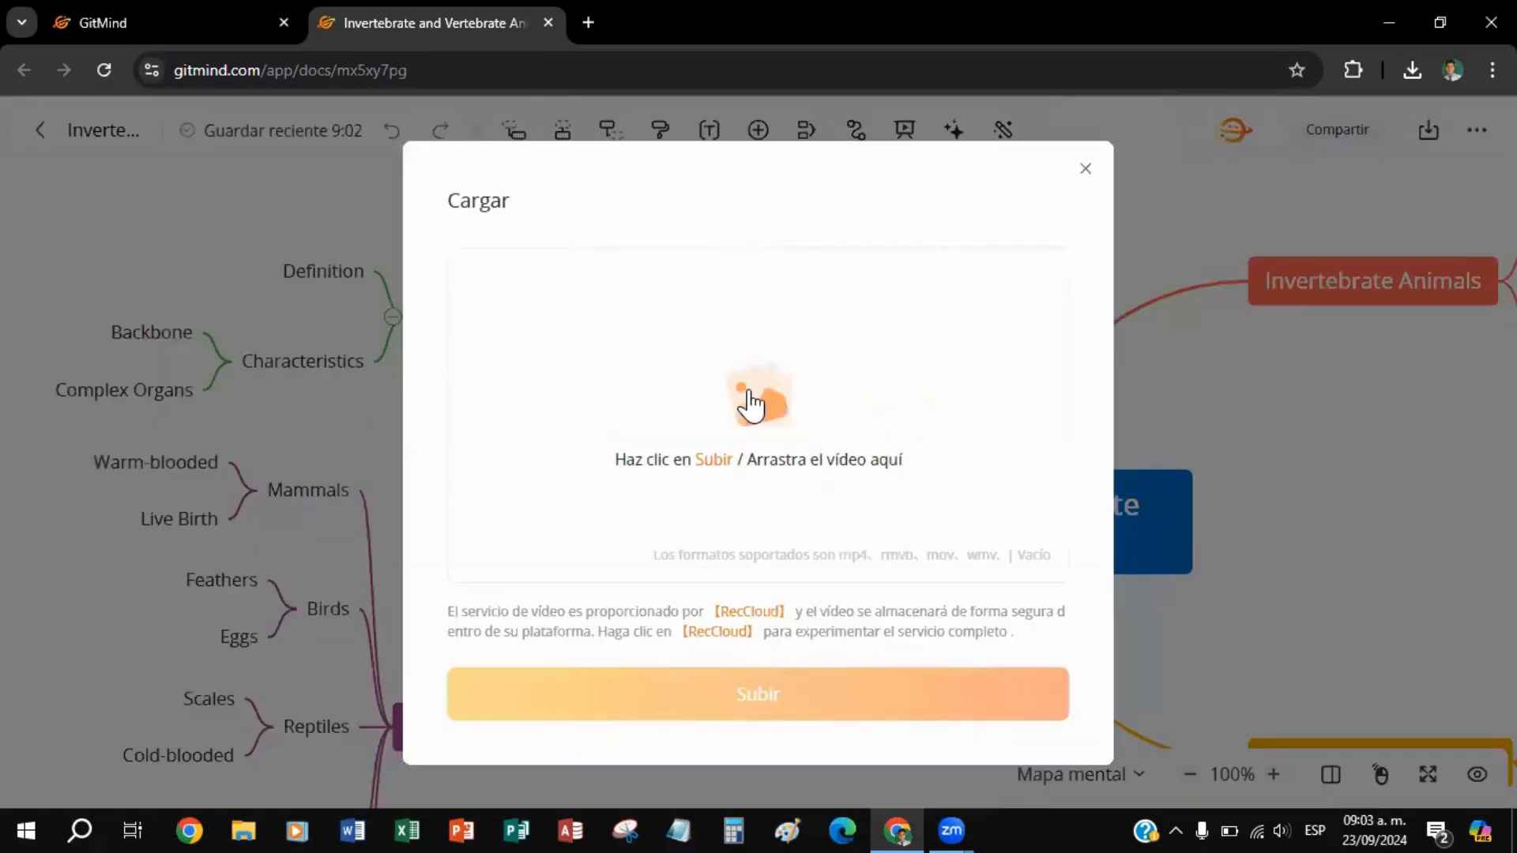
click(751, 405)
scroll(732, 405, up, 5)
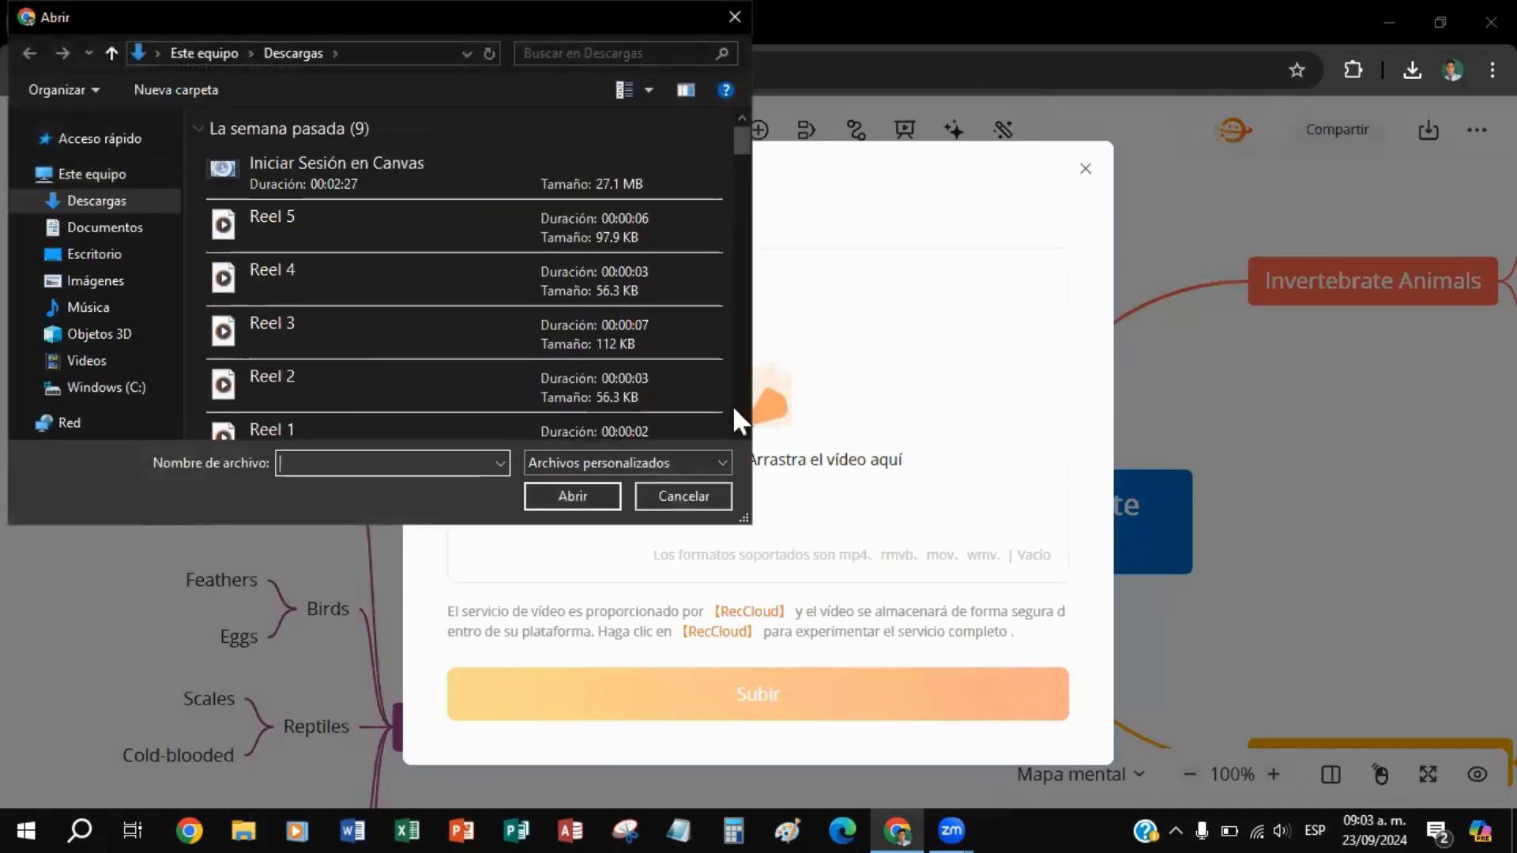
scroll(378, 316, down, 5)
click(377, 411)
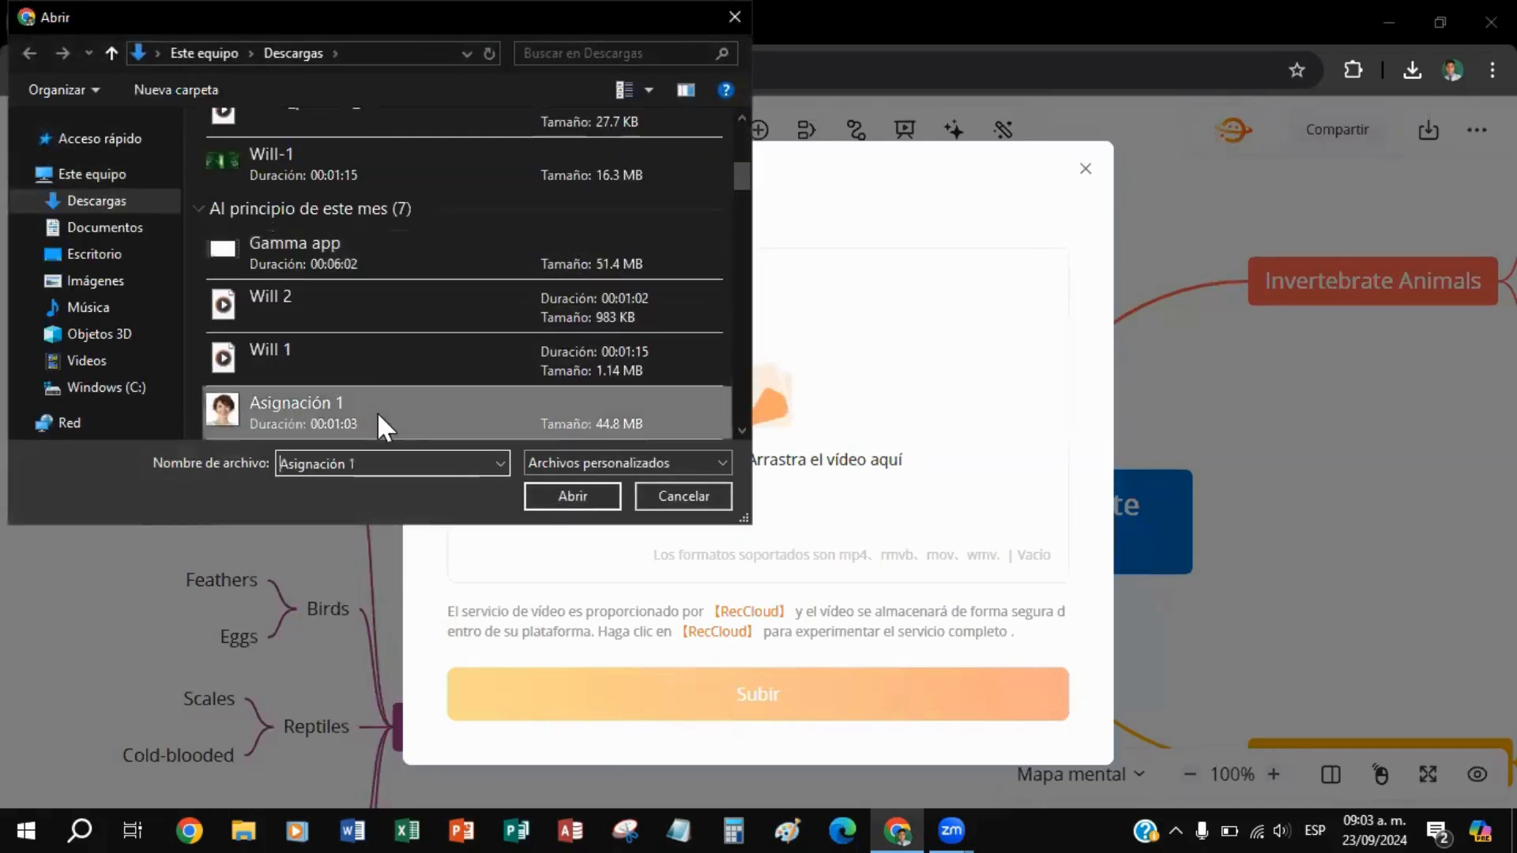
click(558, 490)
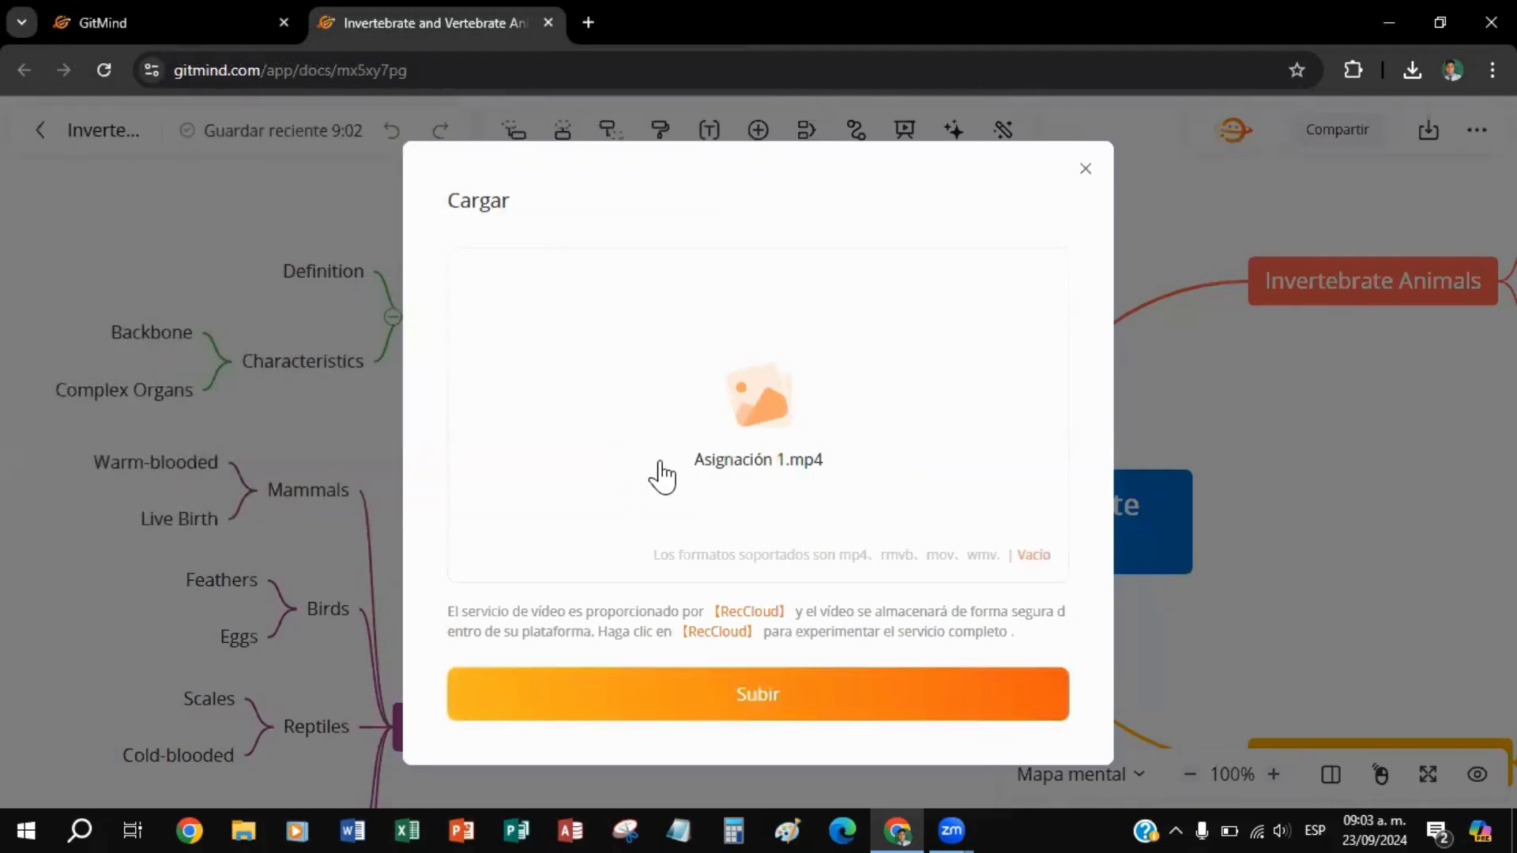
click(782, 705)
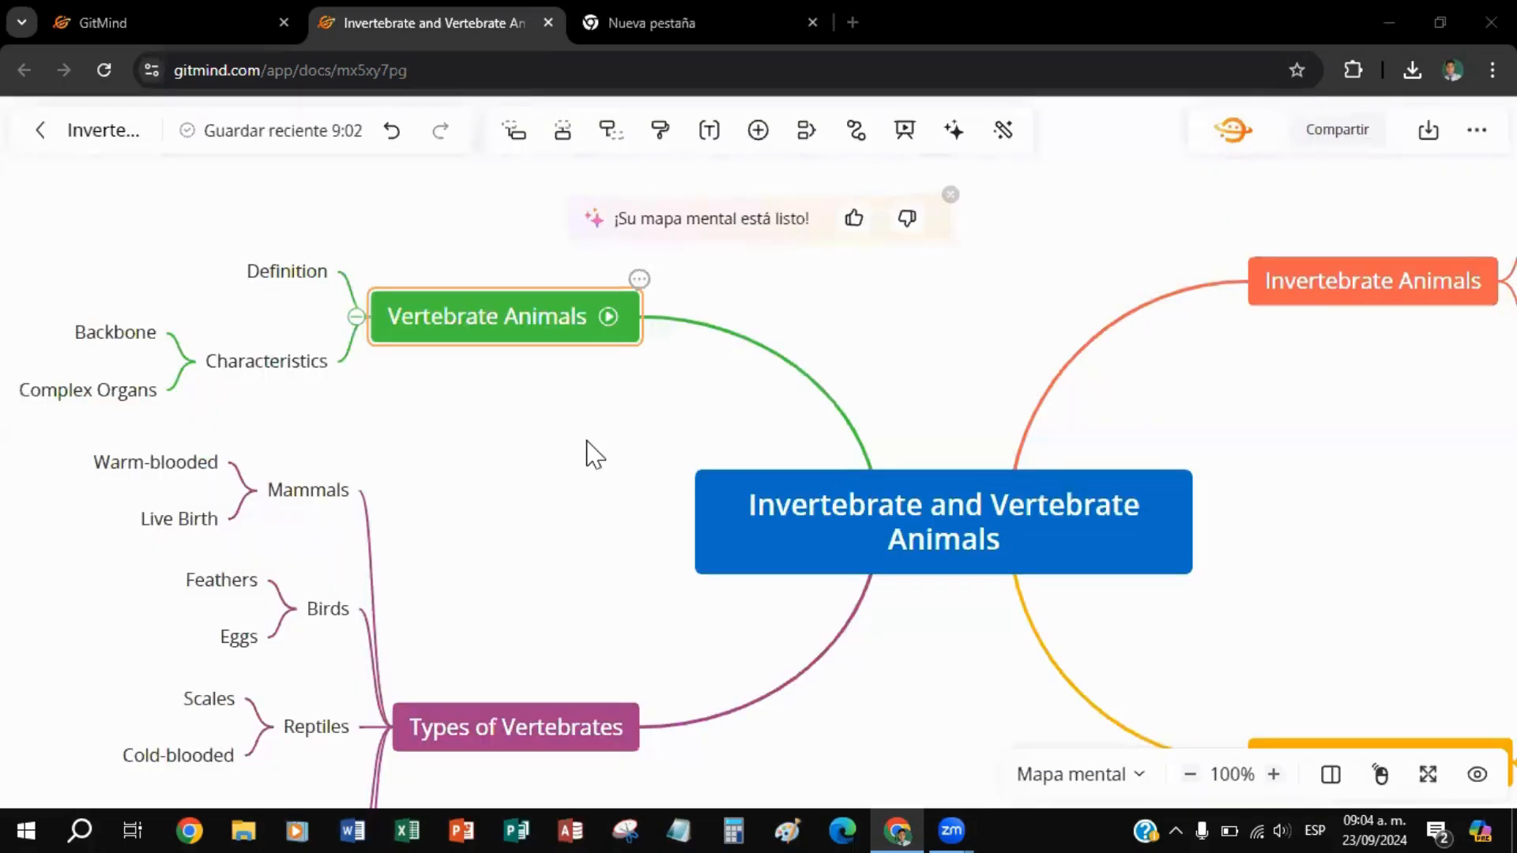
drag(590, 432, 585, 519)
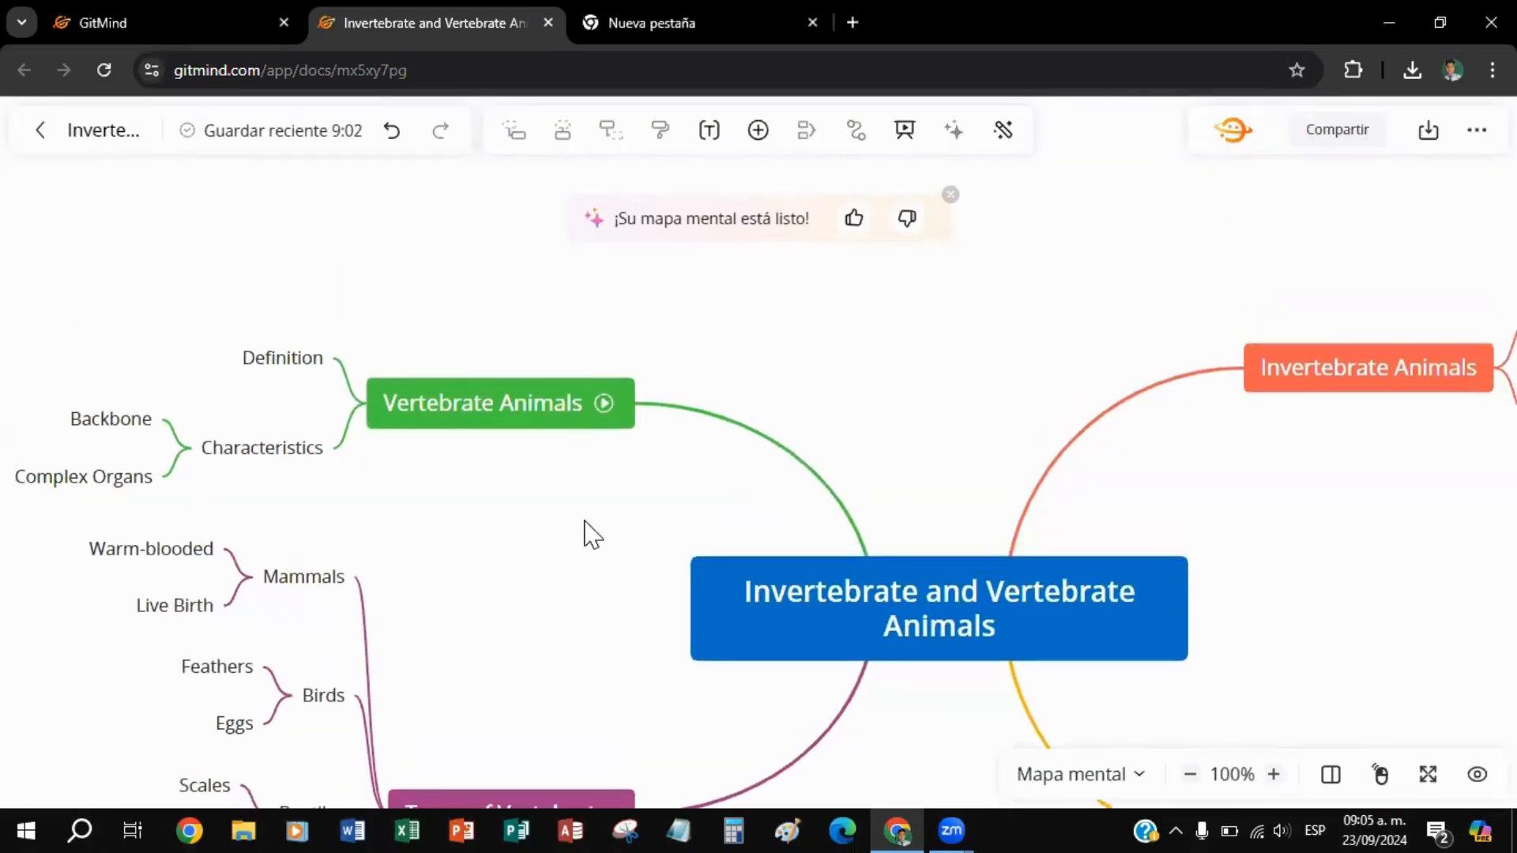
Play the video attached to the Vertebrate Animals node briefly and close its player.
click(605, 405)
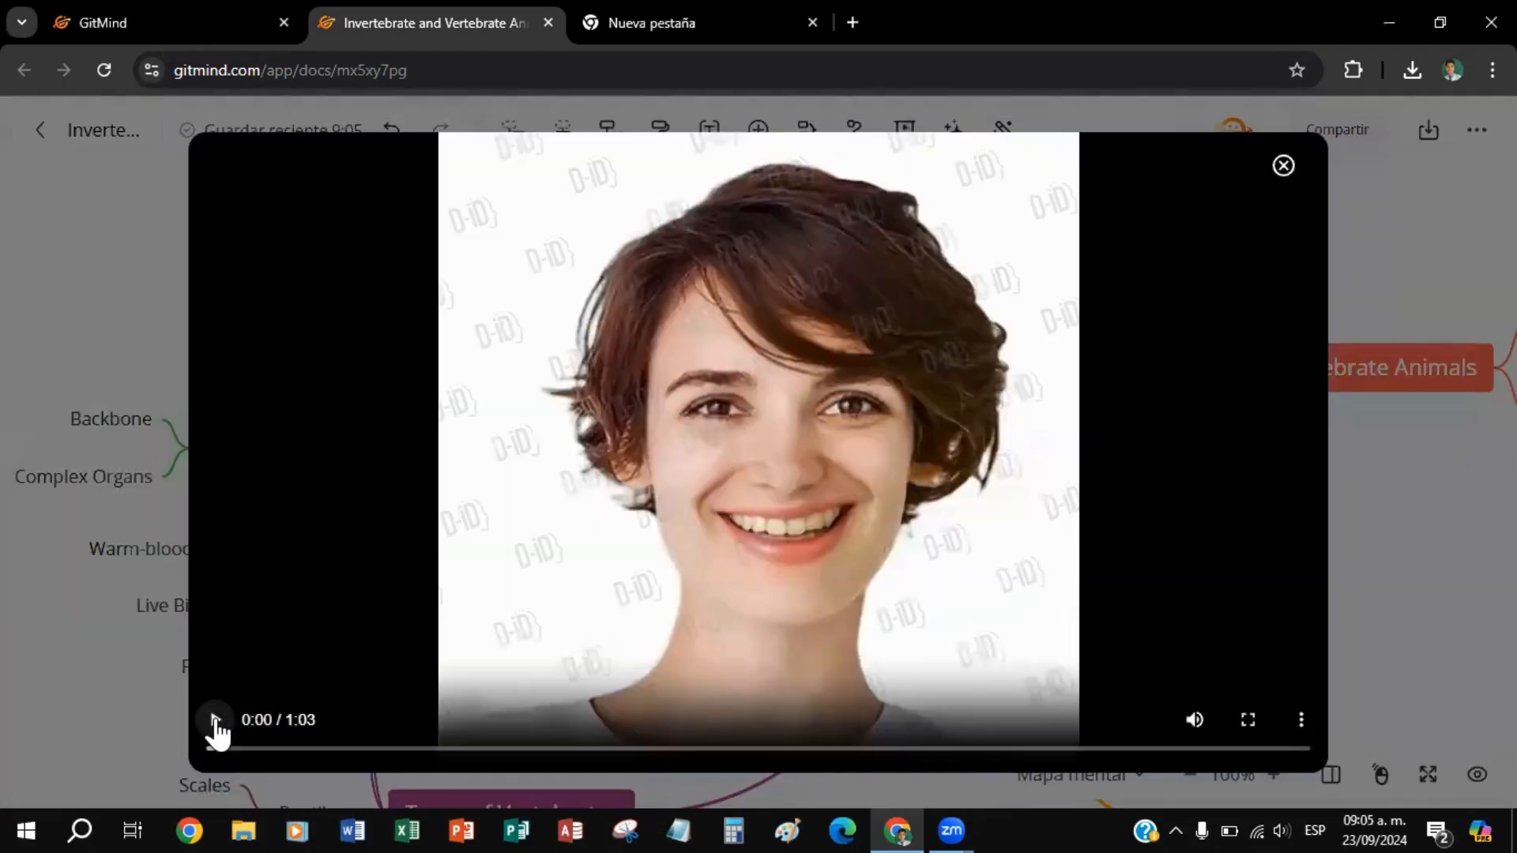
click(214, 720)
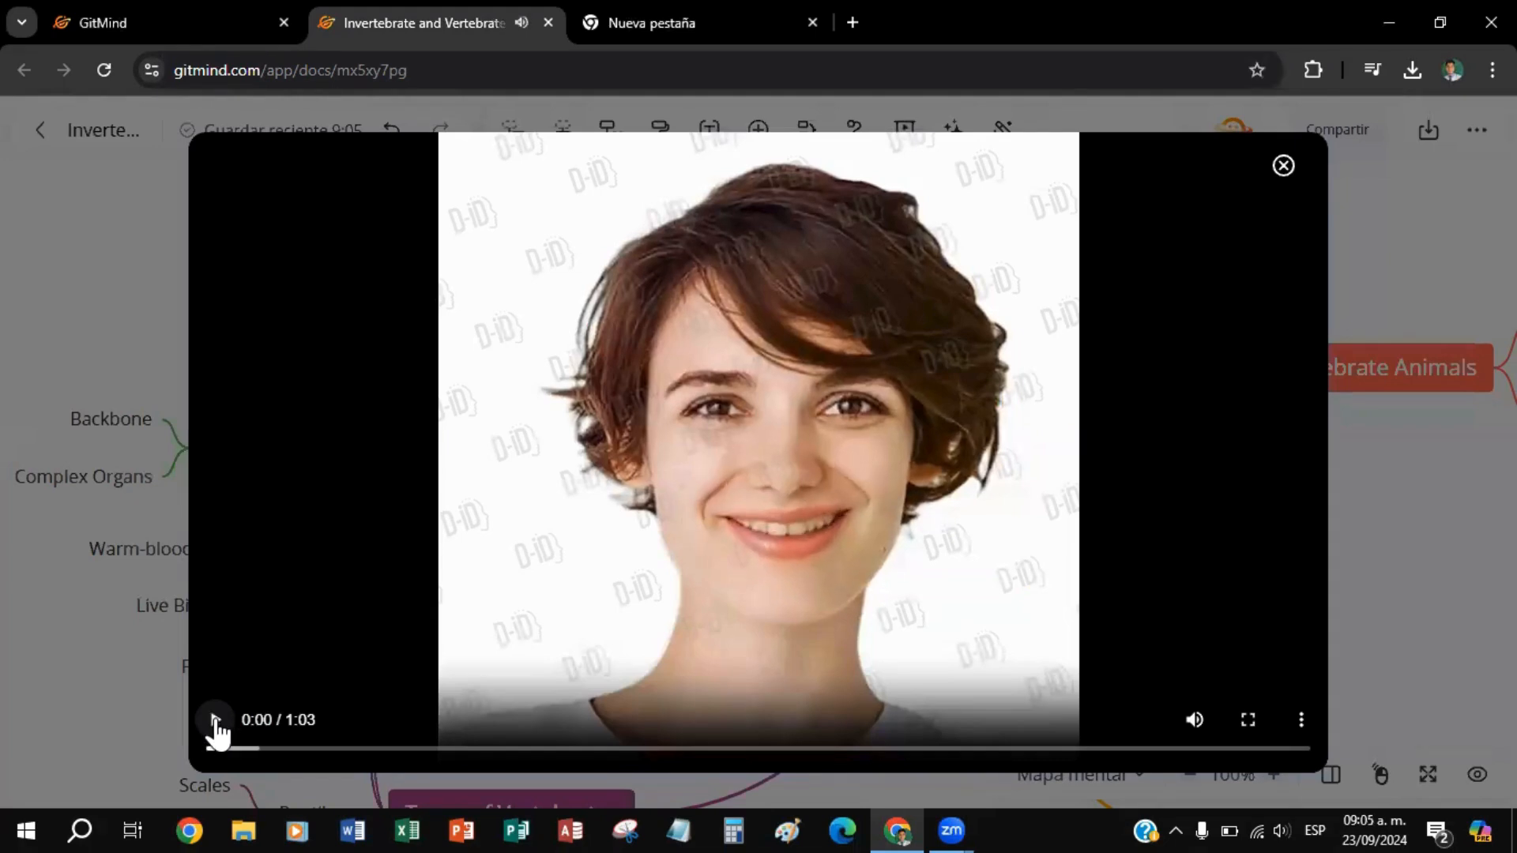
click(1283, 167)
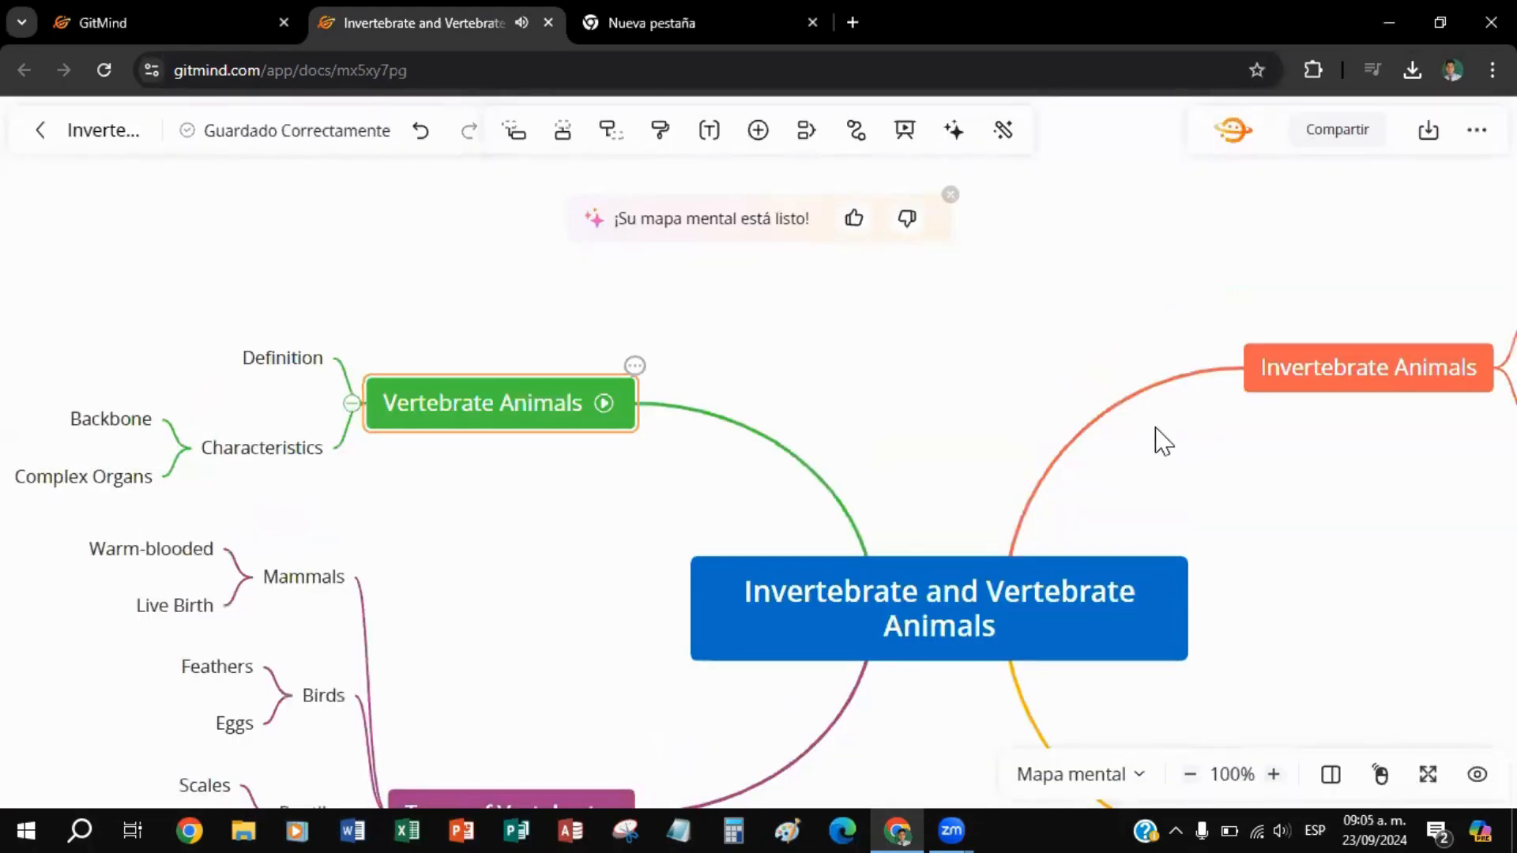
Select the Types of Vertebrates node and open the choices of elements that can be inserted into it.
drag(939, 378, 978, 249)
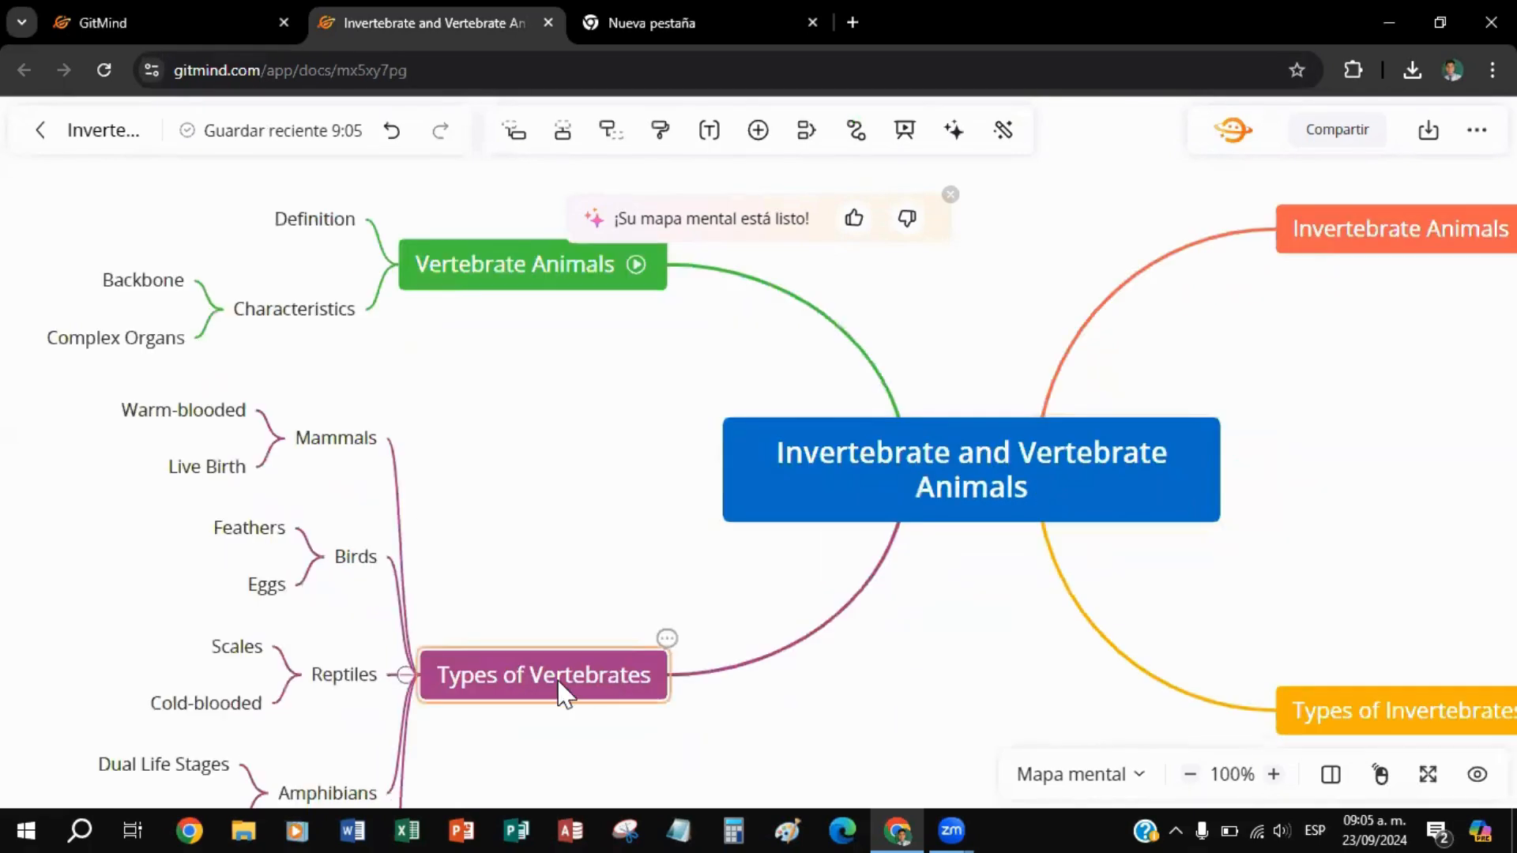
drag(543, 559, 535, 522)
click(554, 637)
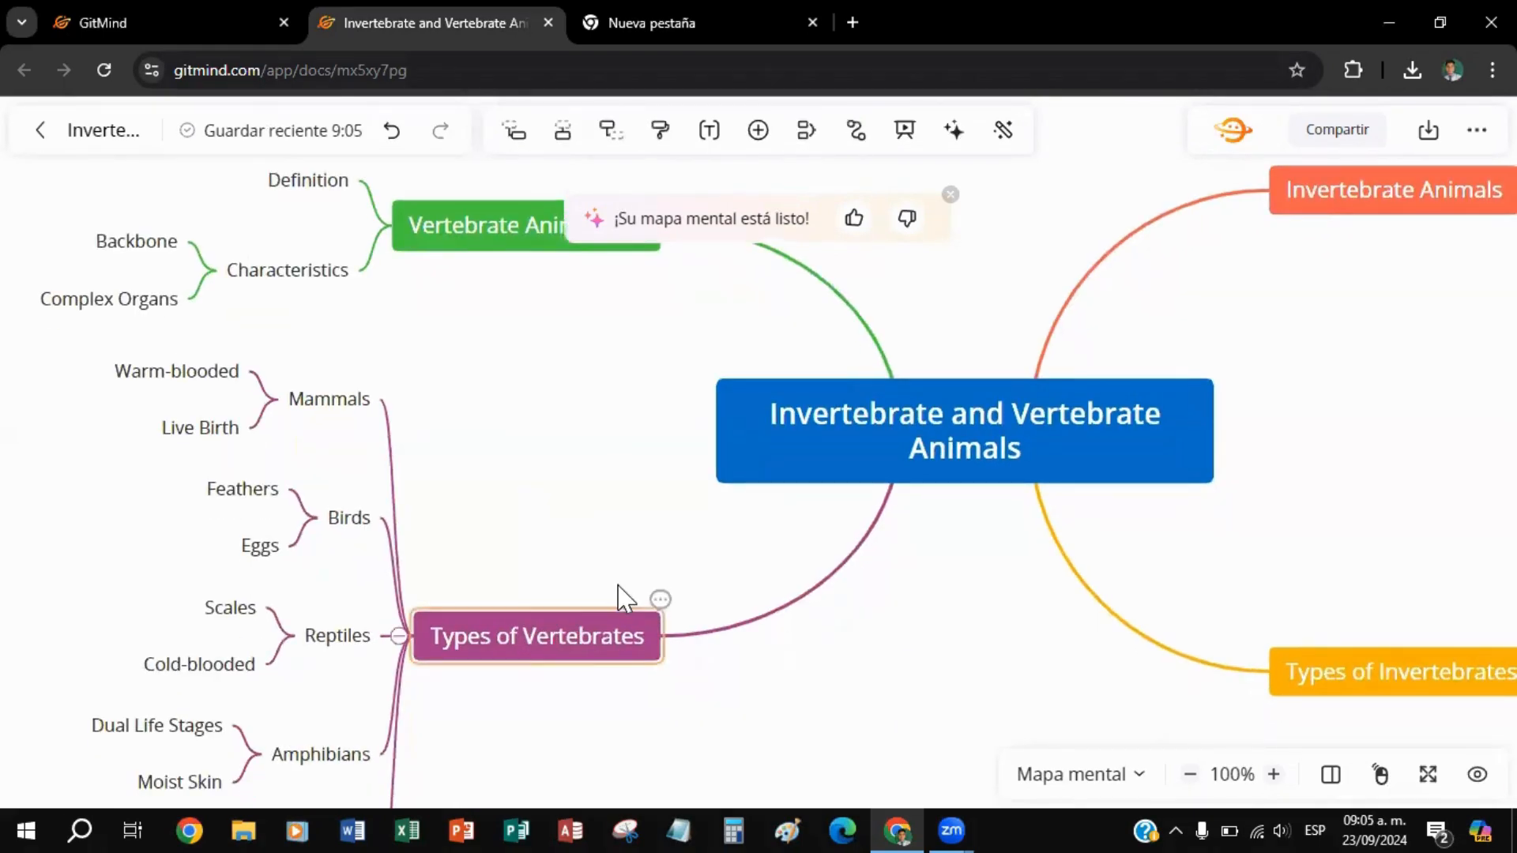
click(758, 131)
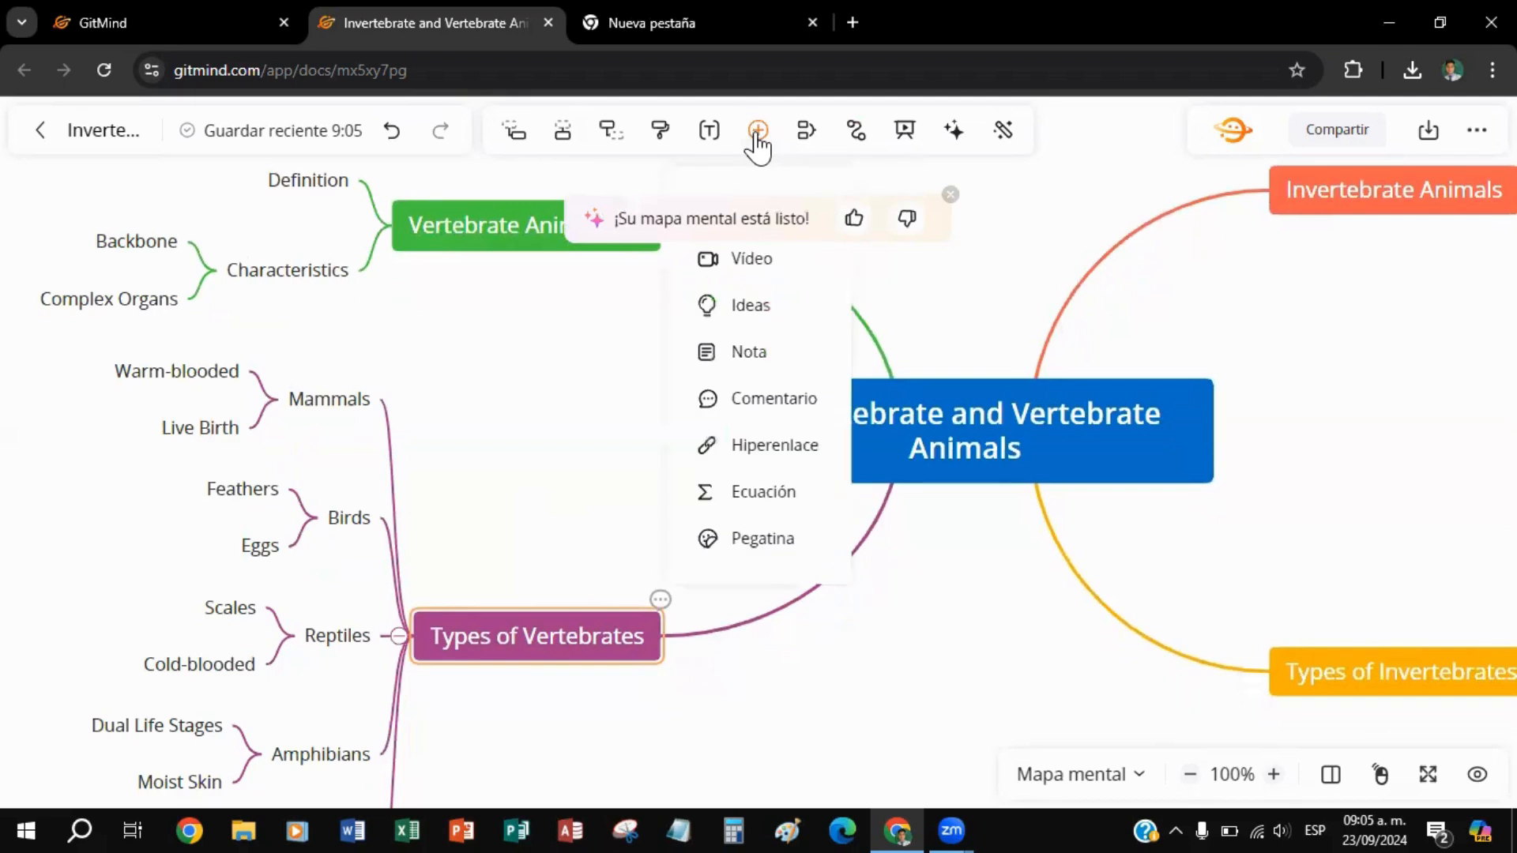